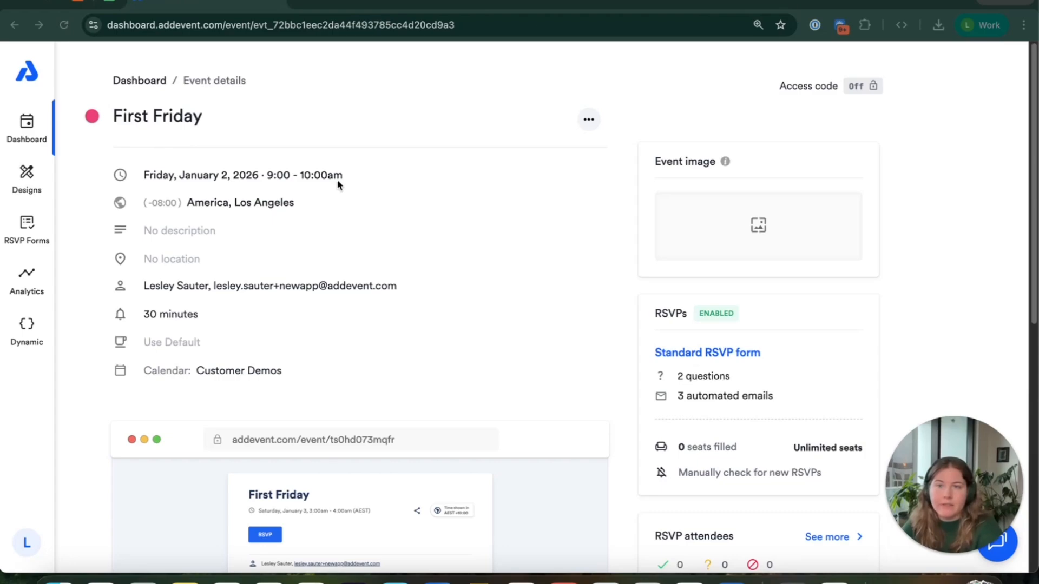
Review the First Friday event's details, RSVP settings, attendee section and event links
{"action": "scroll", "coordinate": [506, 287], "scroll_direction": "down", "scroll_amount": 1}
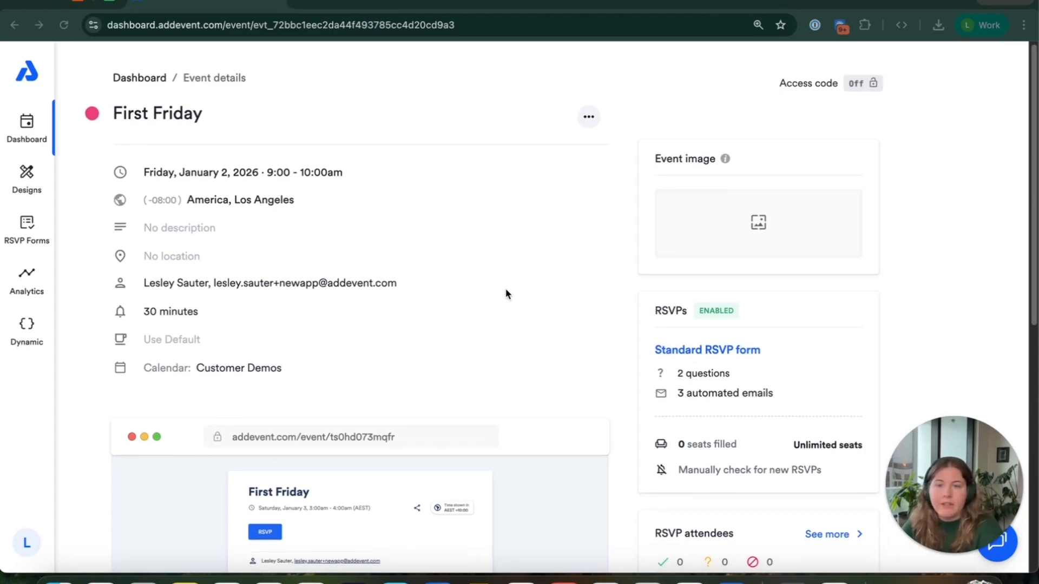
{"action": "scroll", "coordinate": [506, 294], "scroll_direction": "down", "scroll_amount": 5}
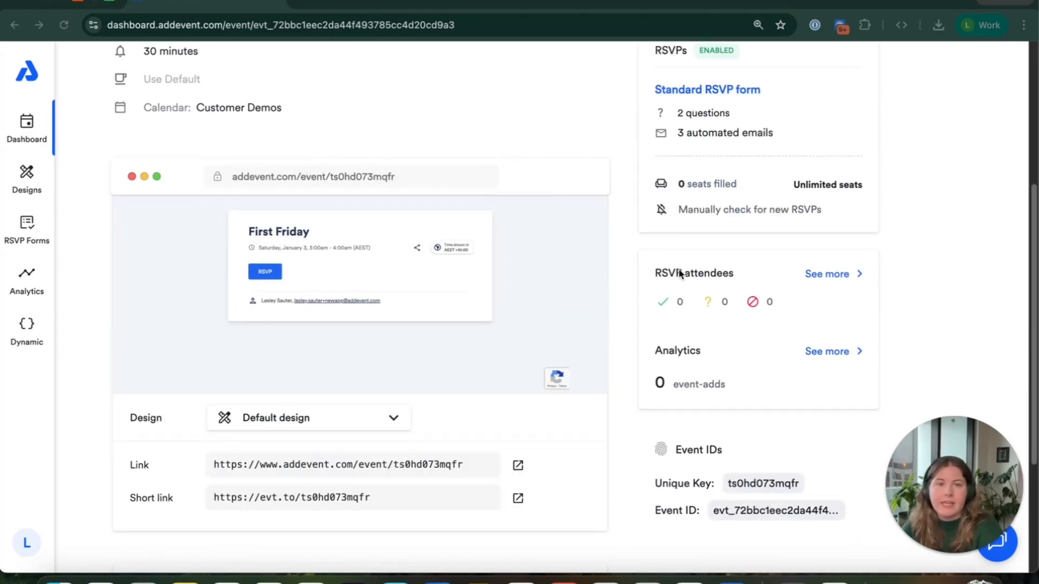
{"action": "scroll", "coordinate": [324, 192], "scroll_direction": "up", "scroll_amount": 5}
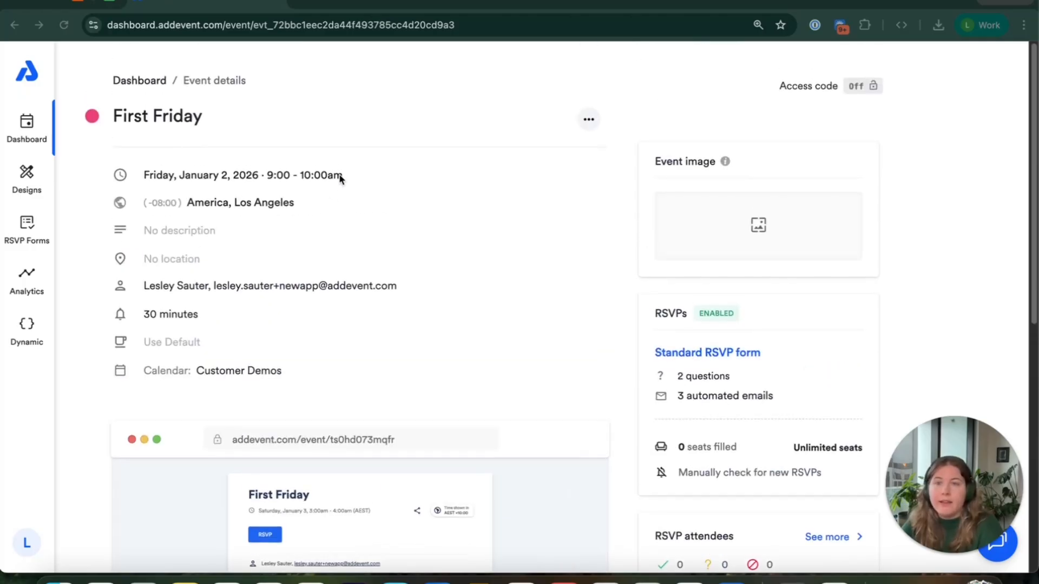
Switch to the RSVP Attendees spreadsheet in Google Sheets and view the file import options without importing anything
{"action": "left_click", "coordinate": [109, 3]}
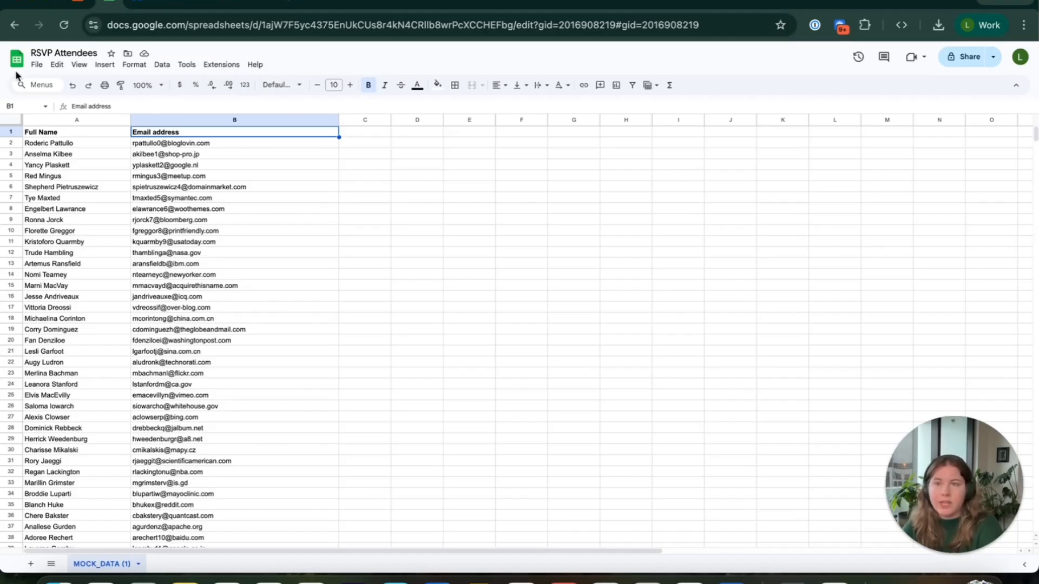
{"action": "left_click", "coordinate": [36, 68]}
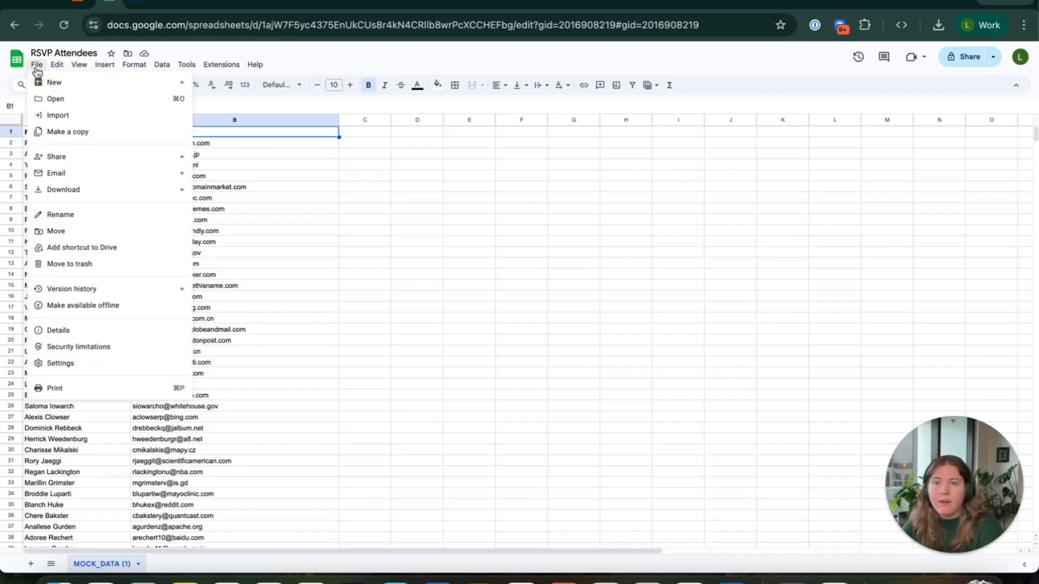
{"action": "left_click", "coordinate": [67, 119]}
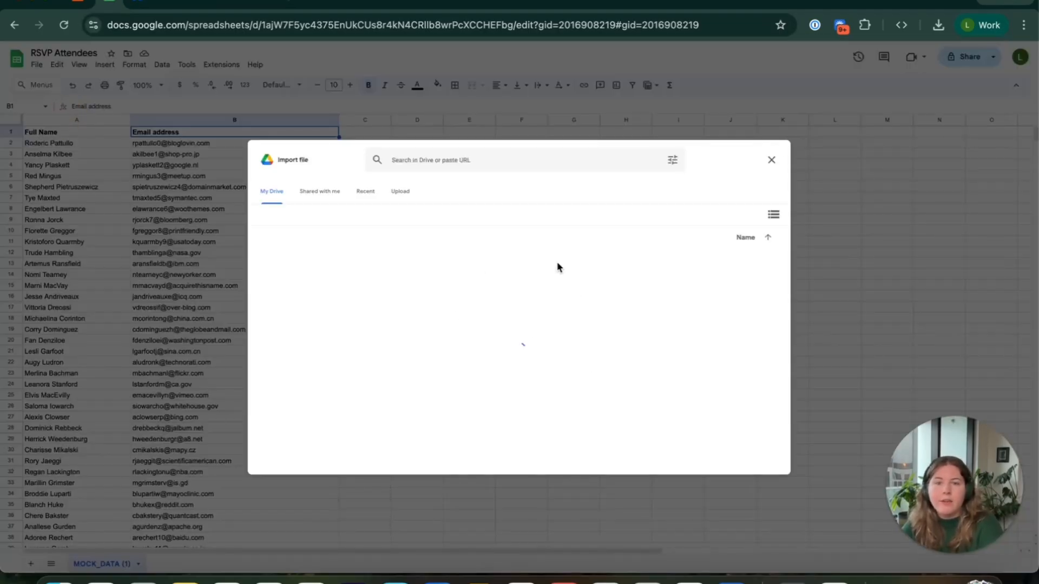
{"action": "left_click", "coordinate": [776, 162]}
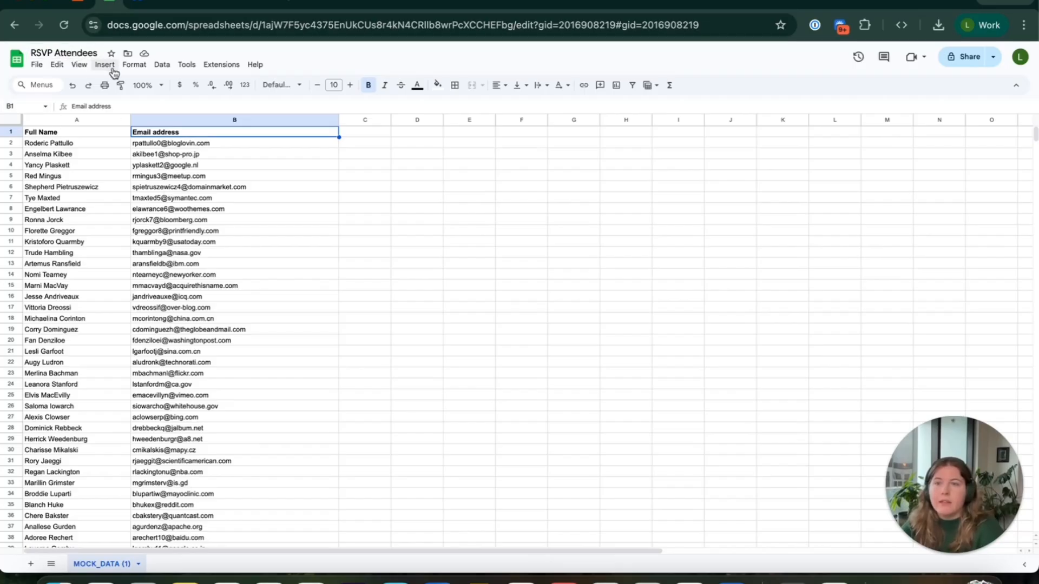
Switch to Zapier and create a new Zap from the home page
{"action": "left_click", "coordinate": [84, 3]}
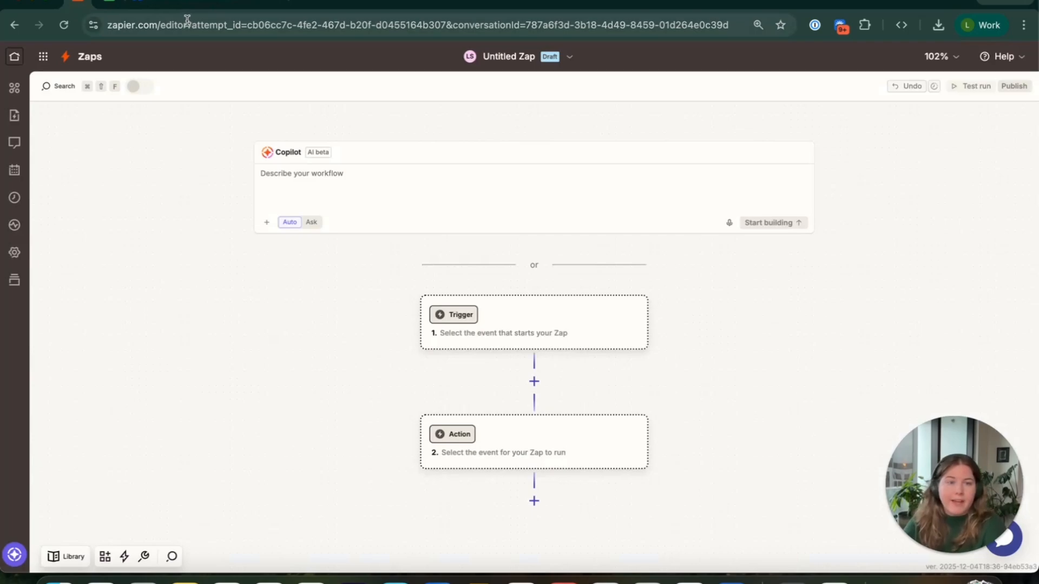
{"action": "left_click", "coordinate": [17, 61]}
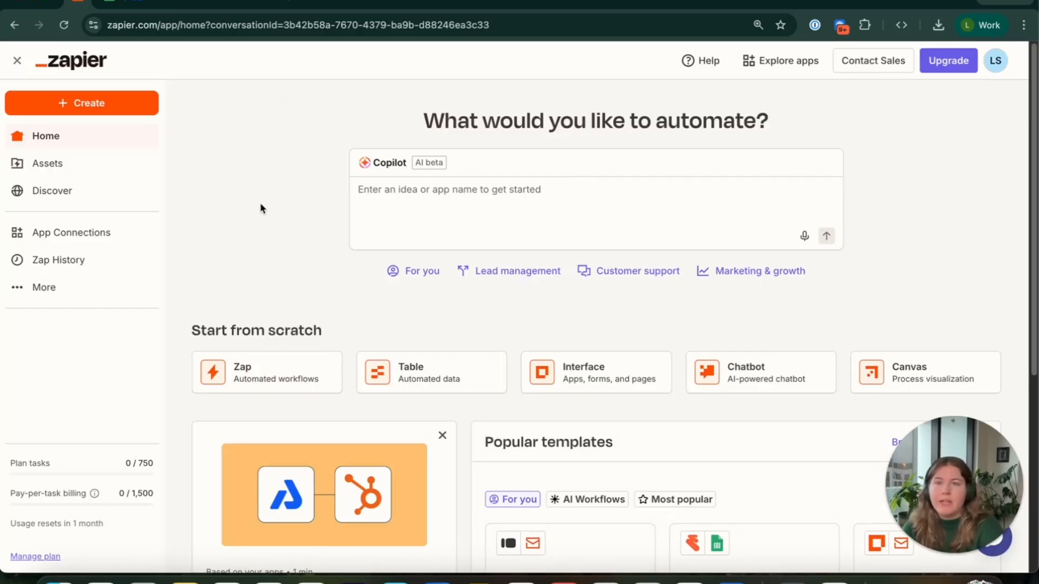
{"action": "left_click", "coordinate": [85, 104]}
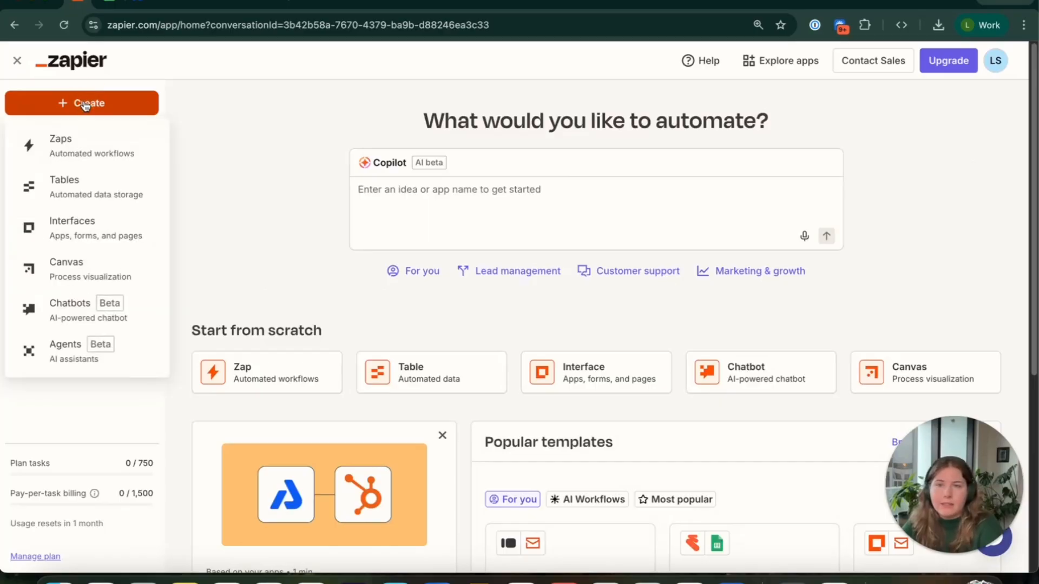
{"action": "left_click", "coordinate": [66, 139]}
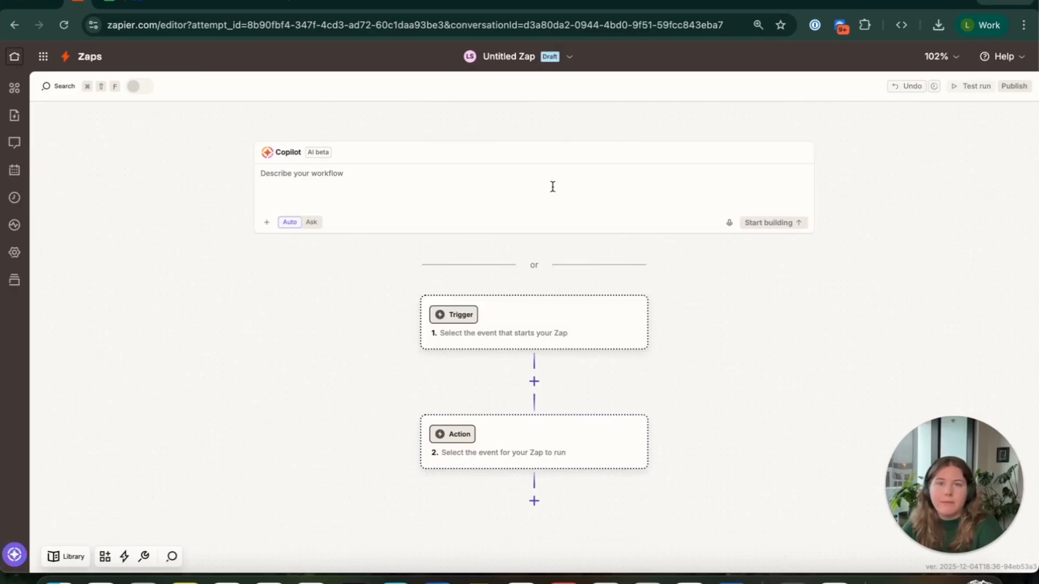
Rename the untitled Zap as RSVP Attendees
{"action": "left_click", "coordinate": [490, 56]}
{"action": "left_click", "coordinate": [474, 95]}
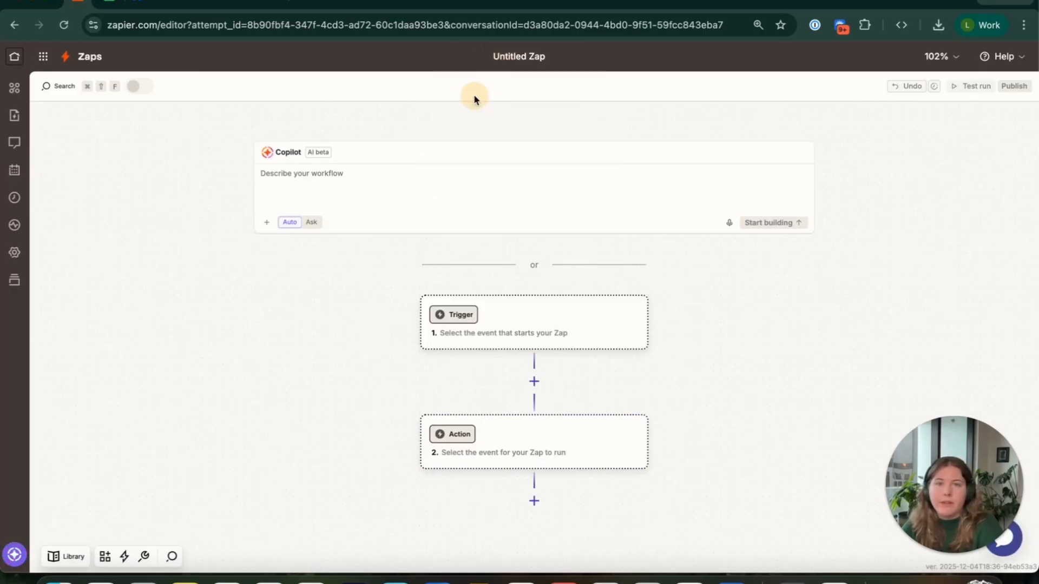
{"action": "double_click", "coordinate": [519, 56]}
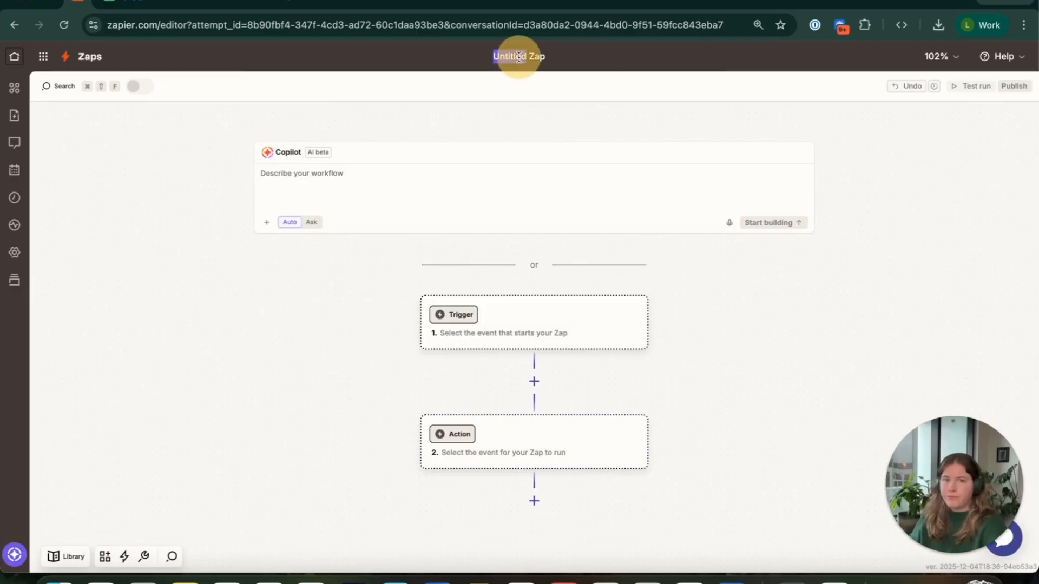
{"action": "triple_click", "coordinate": [519, 57]}
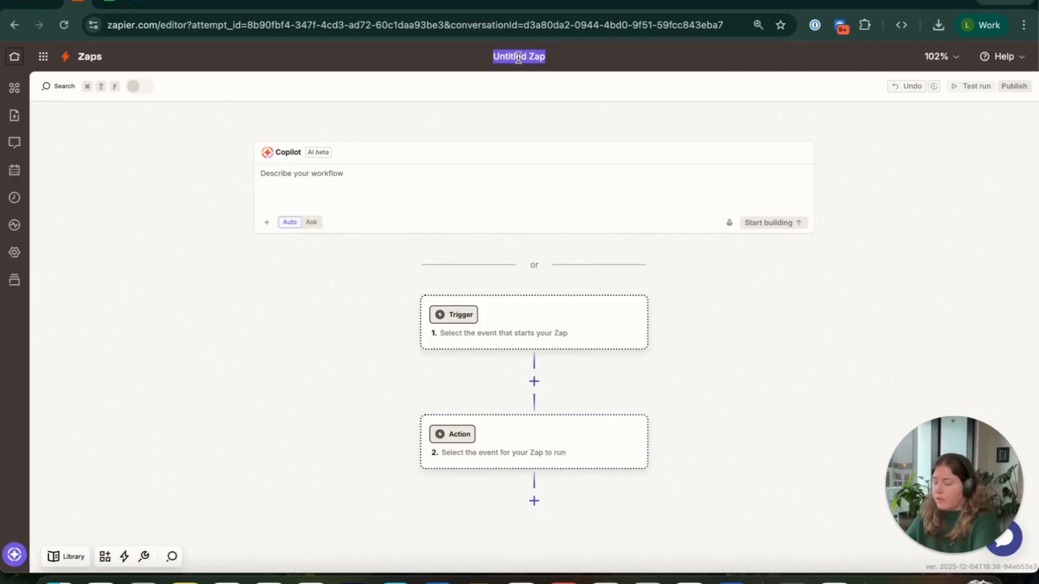
{"action": "type", "text": "RSVP At"}
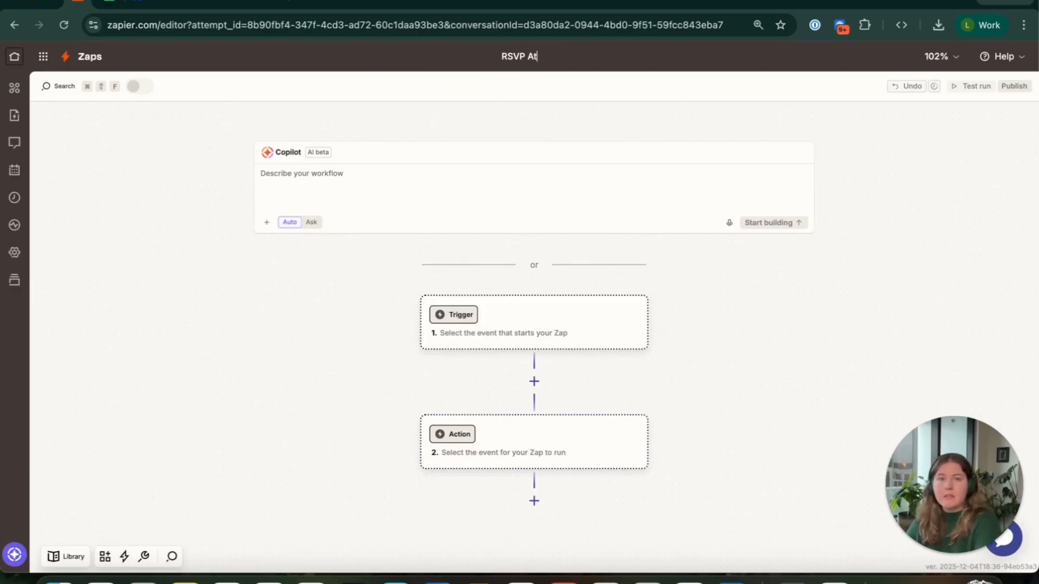
{"action": "type", "text": "tendees"}
{"action": "key", "text": "Return"}
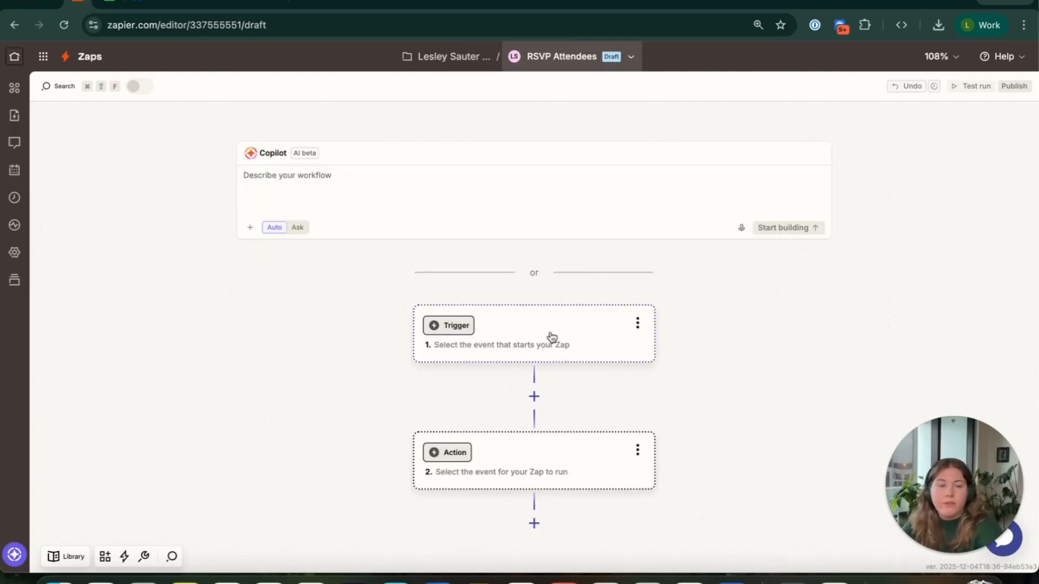
Set the Zap's trigger to Google Sheets with the New or Updated Spreadsheet Row event, keeping the connected account
{"action": "left_click", "coordinate": [552, 336]}
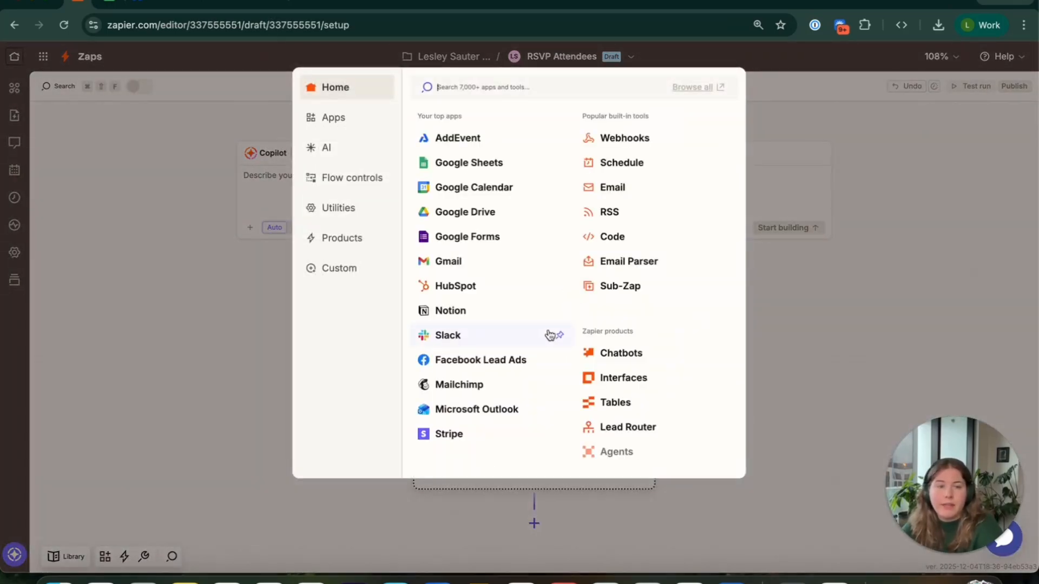
{"action": "left_click", "coordinate": [495, 162]}
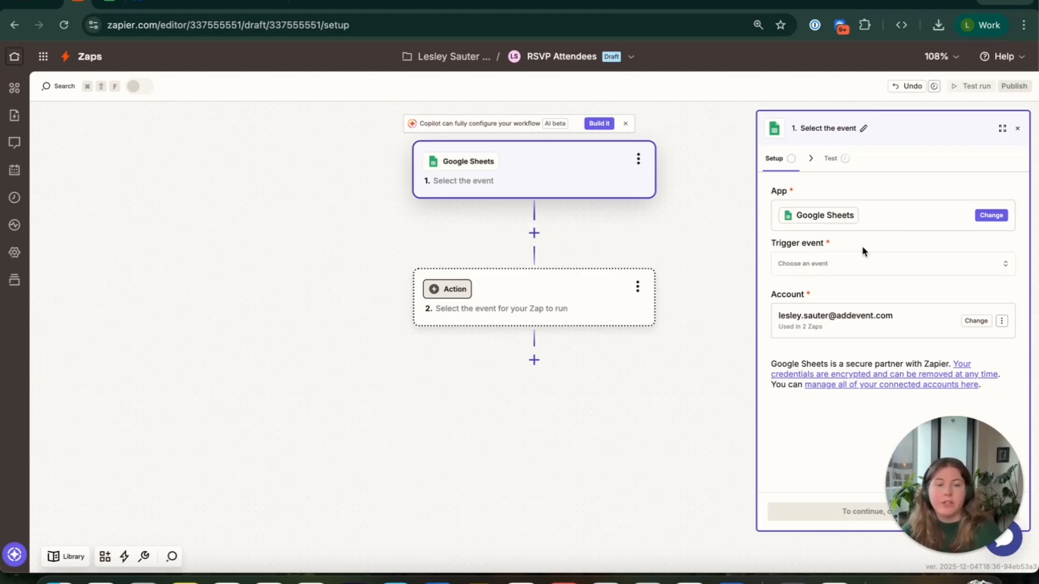
{"action": "left_click", "coordinate": [906, 269]}
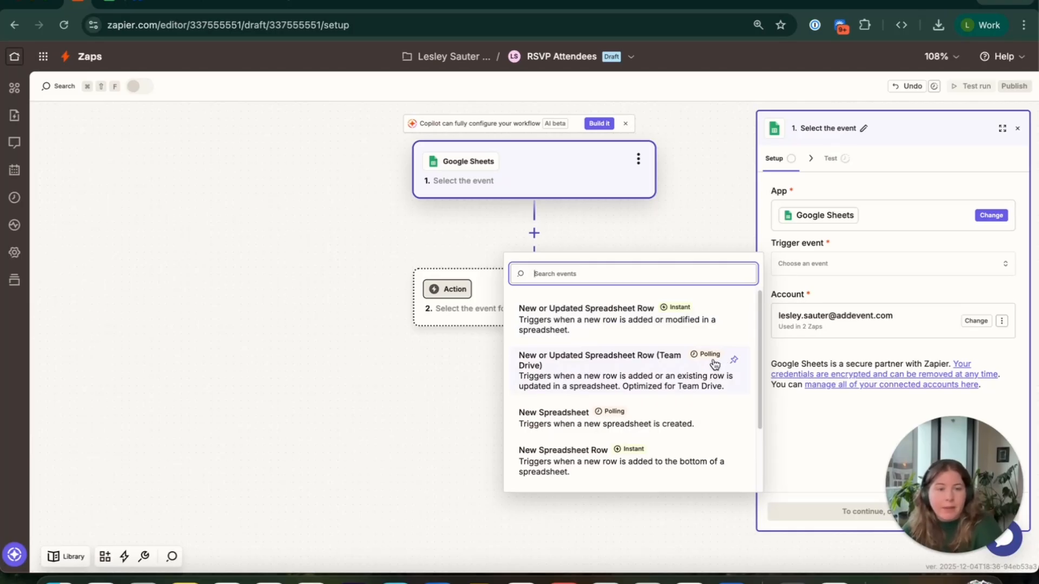
{"action": "left_click", "coordinate": [627, 312]}
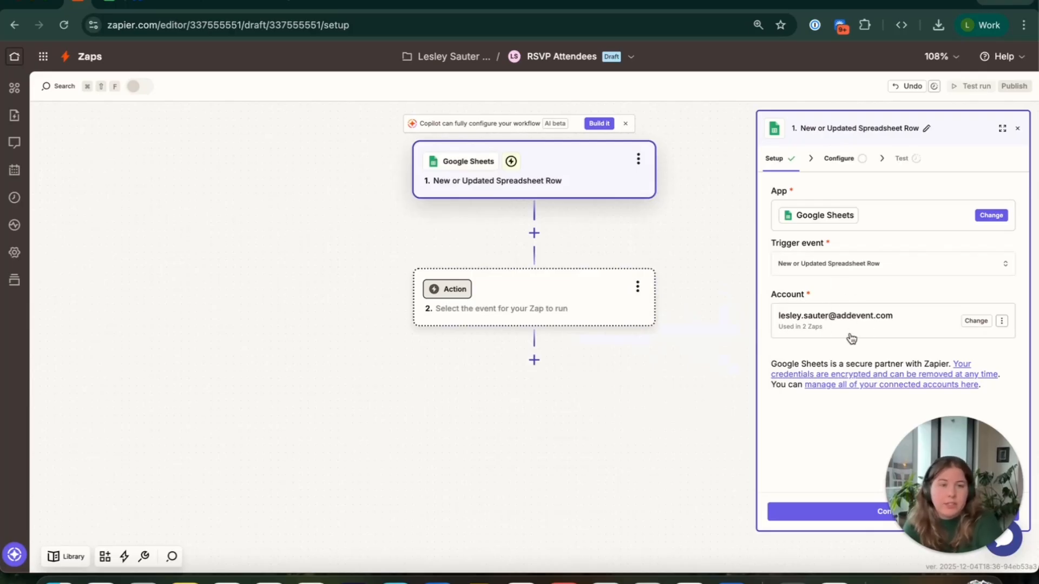
{"action": "left_click", "coordinate": [972, 322]}
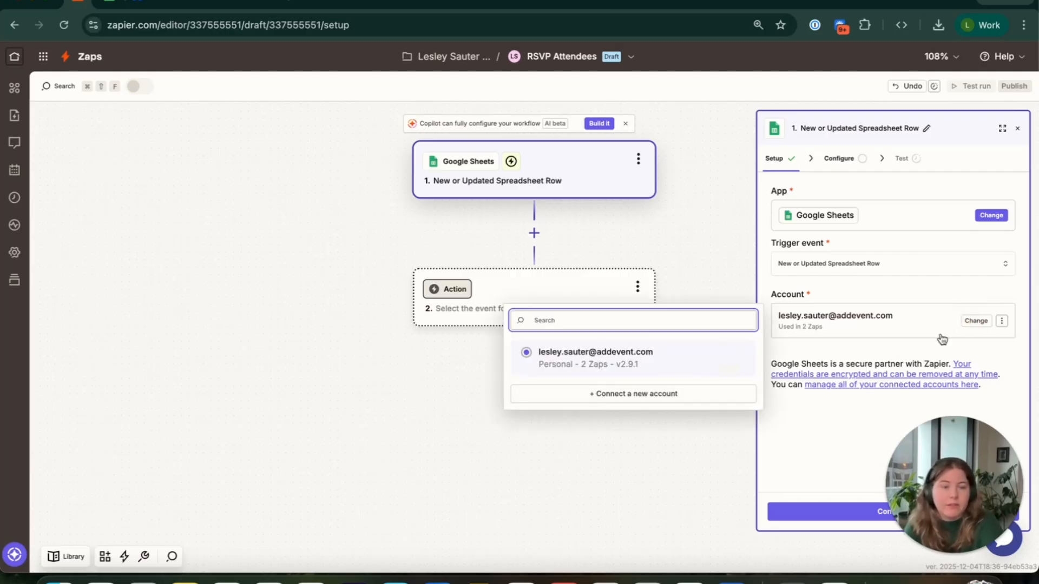
{"action": "left_click", "coordinate": [862, 455]}
{"action": "left_click", "coordinate": [860, 517]}
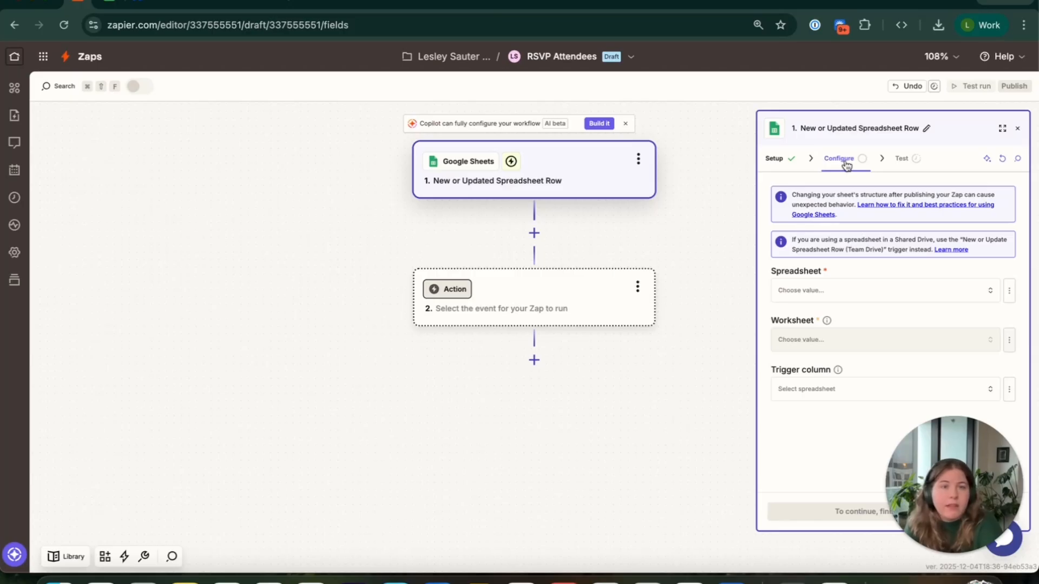
Configure the trigger with the RSVP Attendees spreadsheet, the MOCK_DATA (1) worksheet and Full Name as trigger column
{"action": "left_click", "coordinate": [828, 295]}
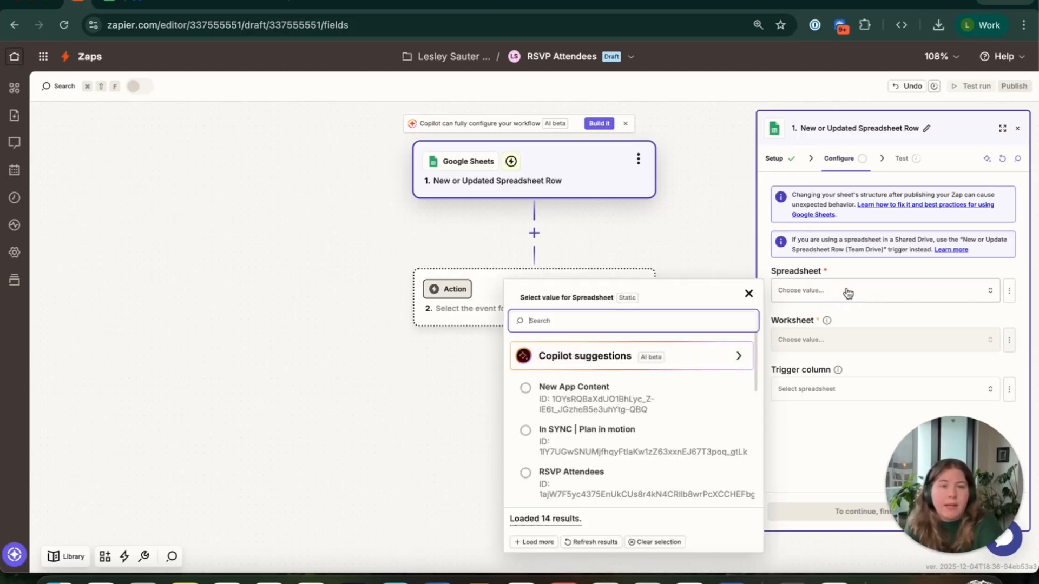
{"action": "left_click", "coordinate": [581, 479]}
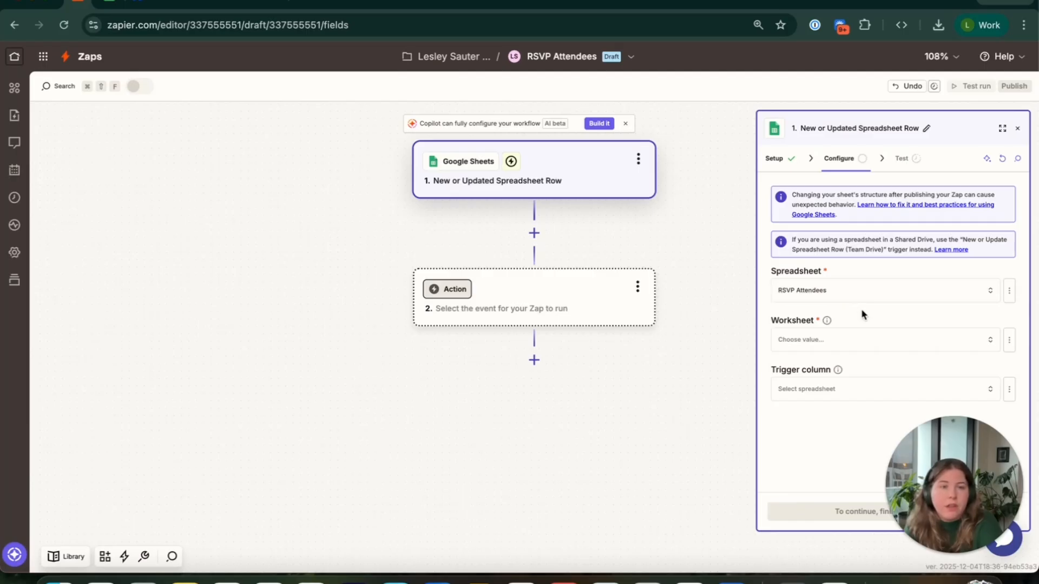
{"action": "left_click", "coordinate": [869, 347]}
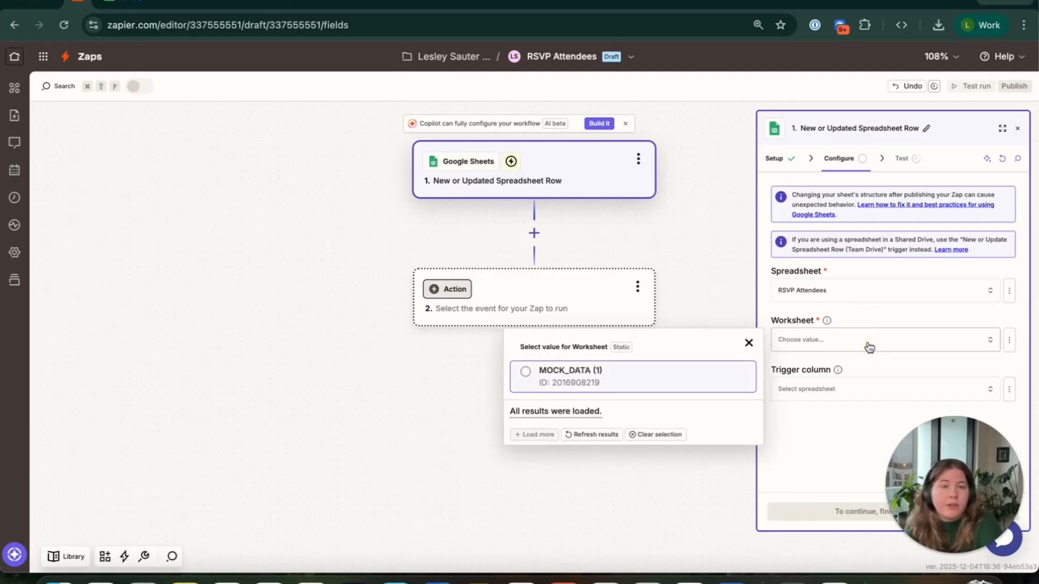
{"action": "left_click", "coordinate": [567, 381]}
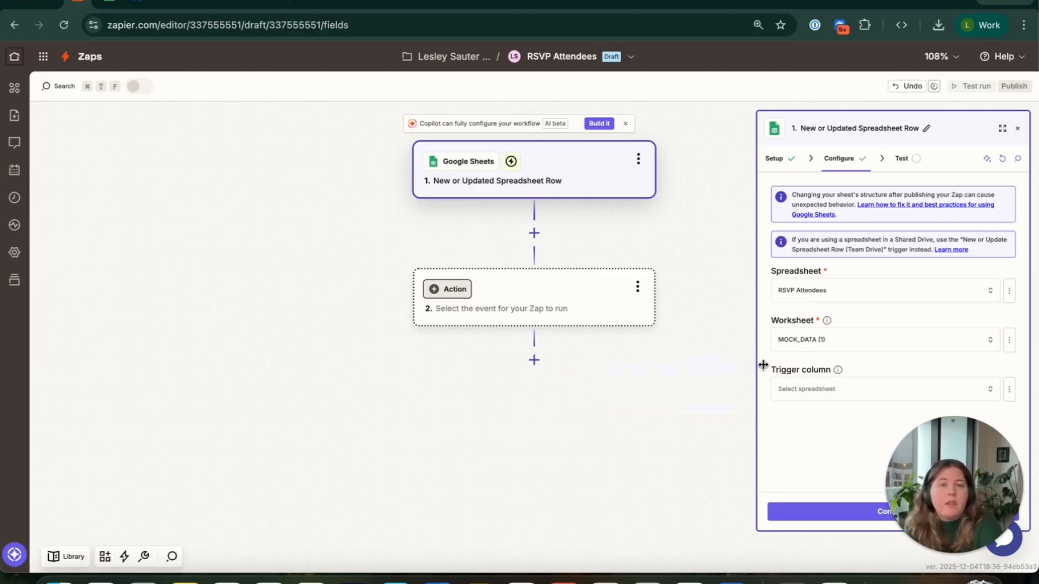
{"action": "left_click", "coordinate": [855, 395]}
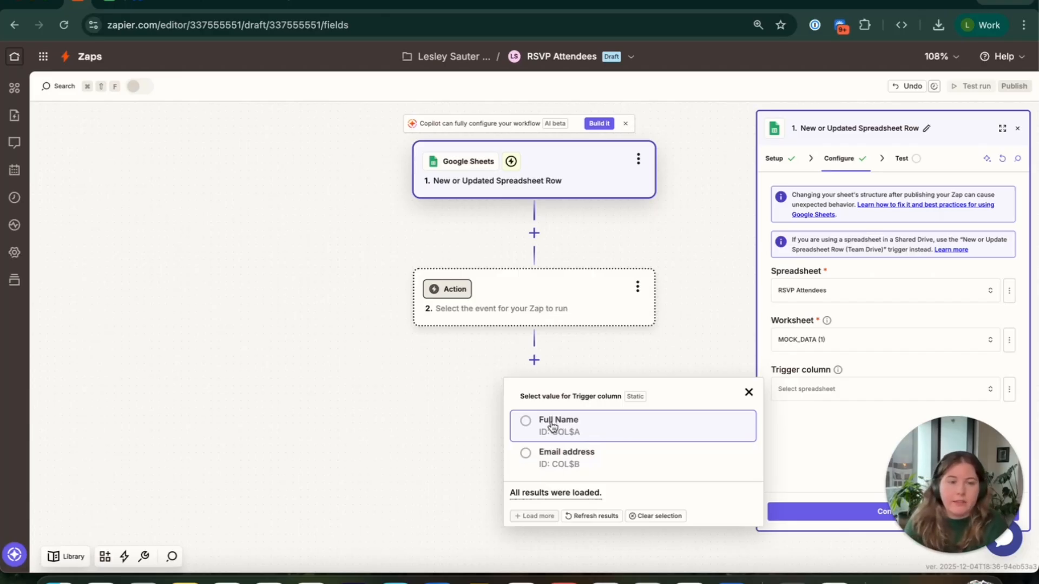
{"action": "left_click", "coordinate": [552, 426]}
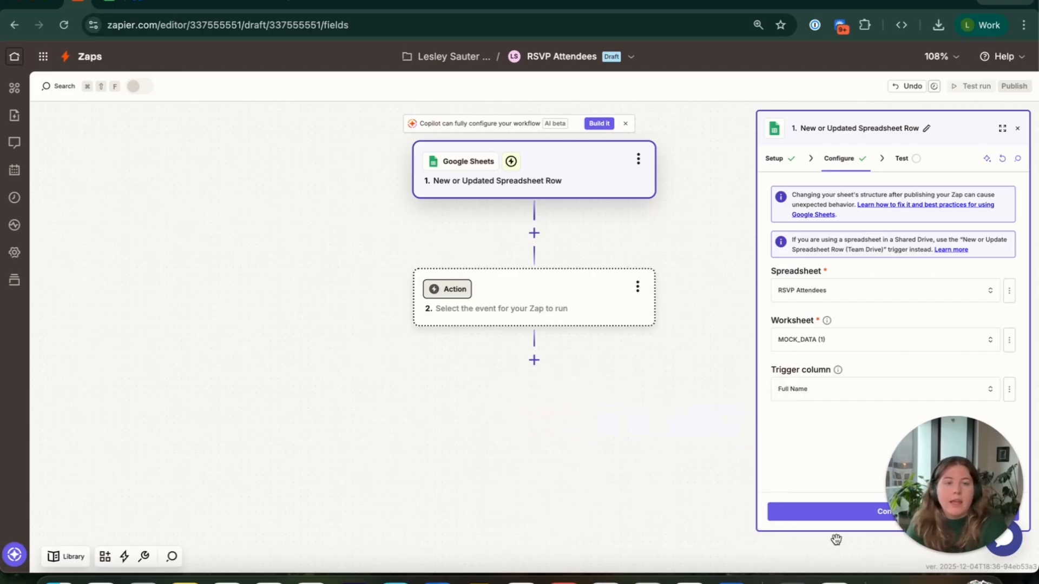
{"action": "left_click", "coordinate": [855, 514]}
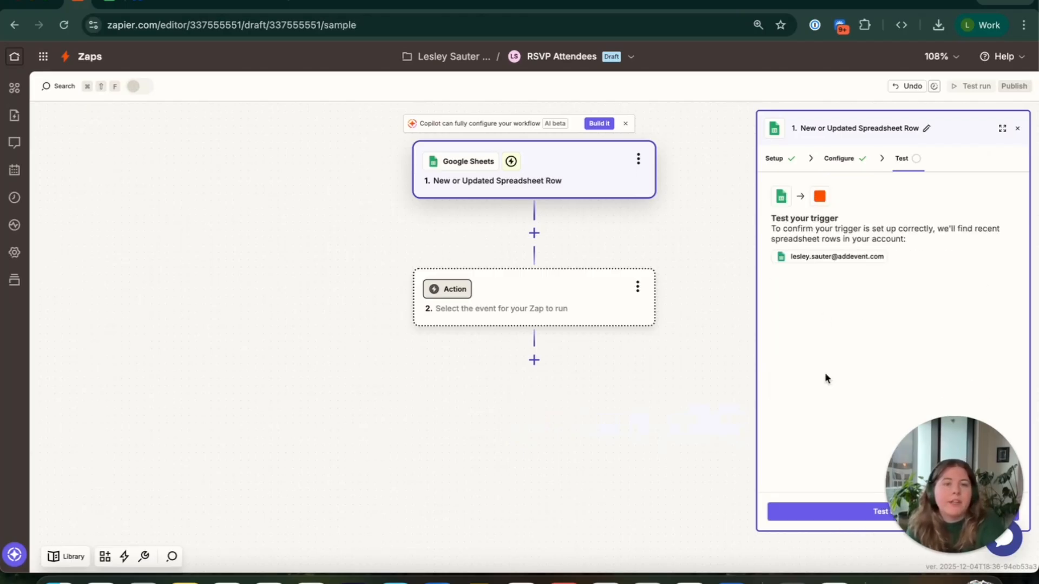
Test the trigger and continue with Spreadsheet Row A as the sample record
{"action": "left_click", "coordinate": [873, 512]}
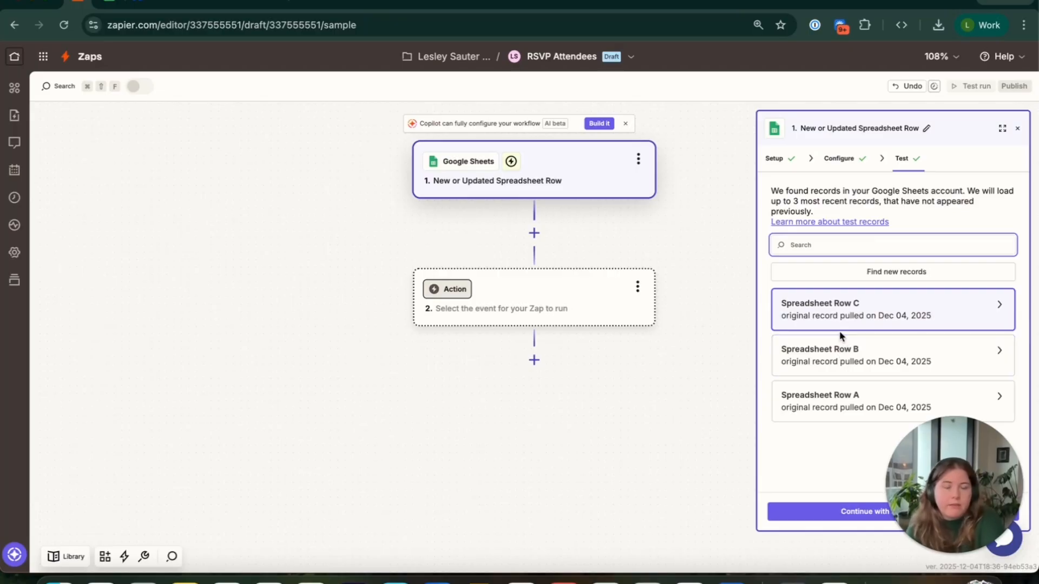
{"action": "left_click", "coordinate": [819, 399]}
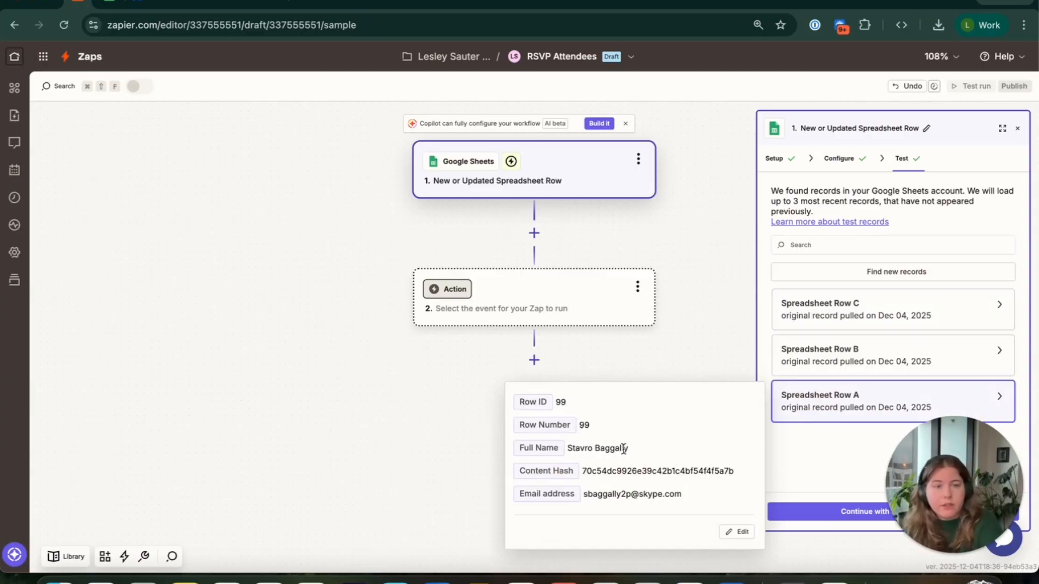
{"action": "left_click", "coordinate": [850, 520]}
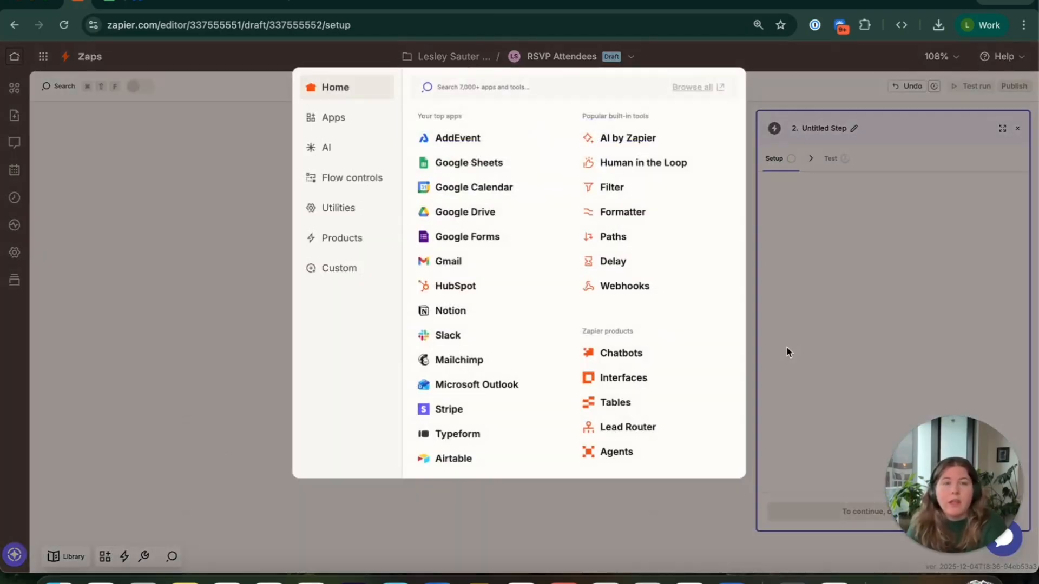
Set the Zap's action to AddEvent with the Create RSVP Attendee event
{"action": "left_click", "coordinate": [449, 139]}
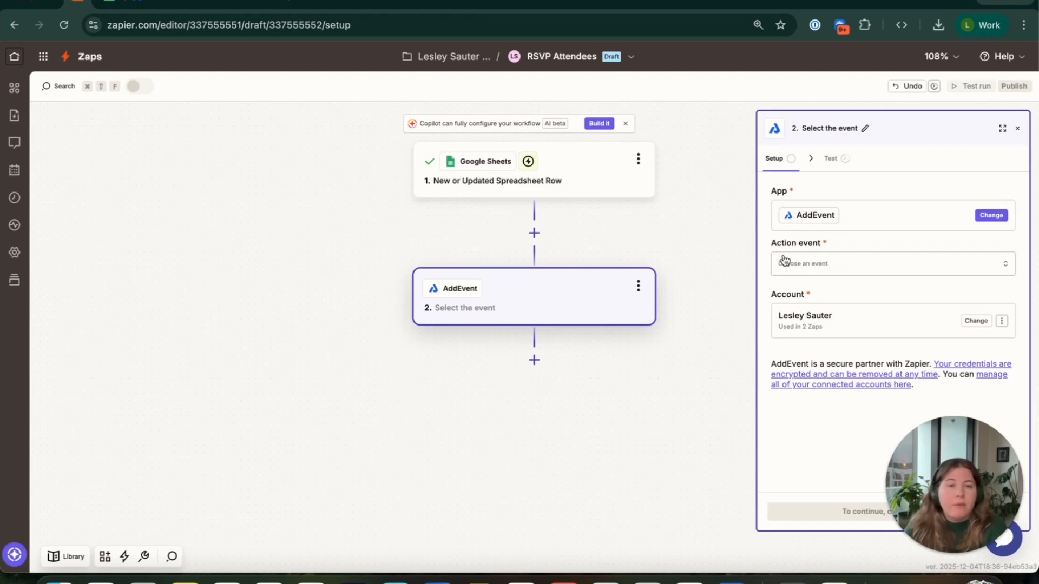
{"action": "left_click", "coordinate": [881, 270]}
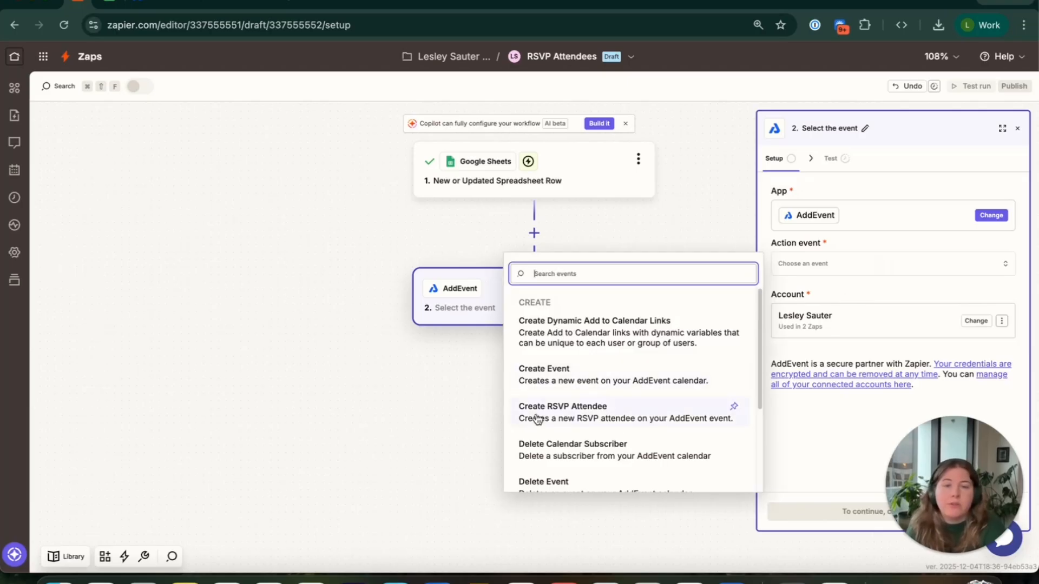
{"action": "left_click", "coordinate": [604, 417]}
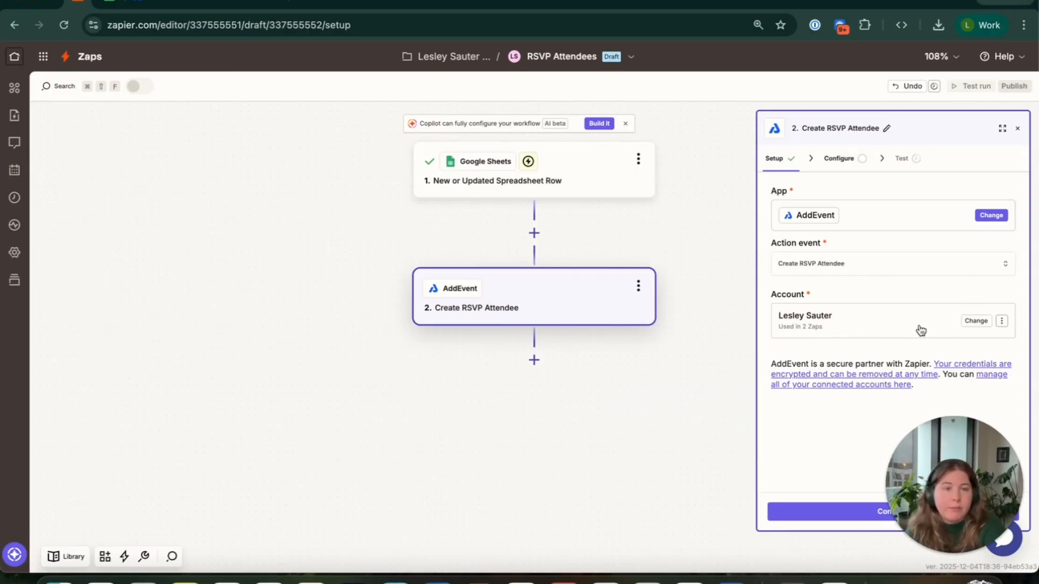
Keep the connected AddEvent account for the action and choose First Friday as the event
{"action": "left_click", "coordinate": [974, 325]}
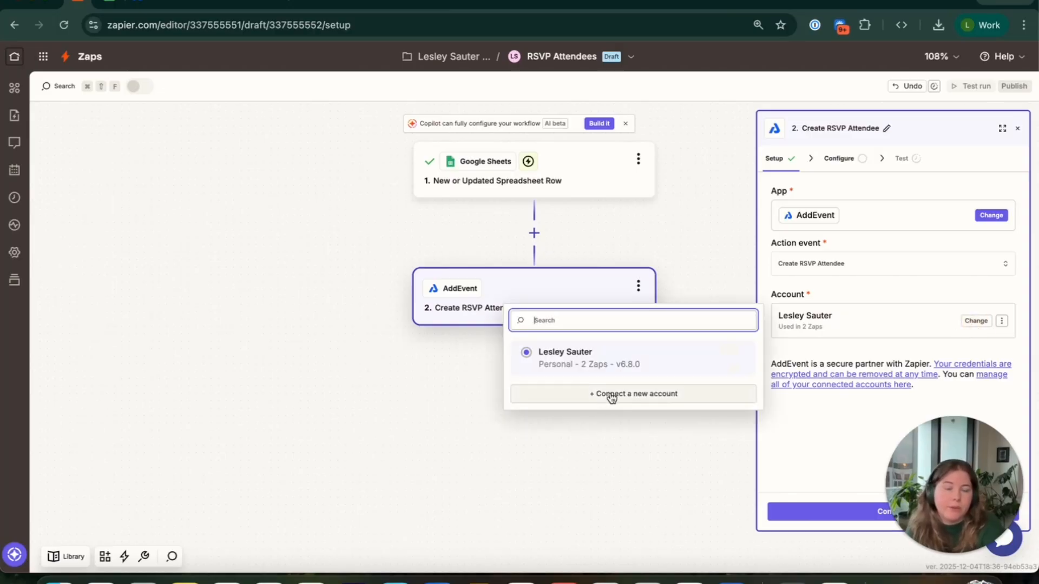
{"action": "left_click", "coordinate": [817, 358]}
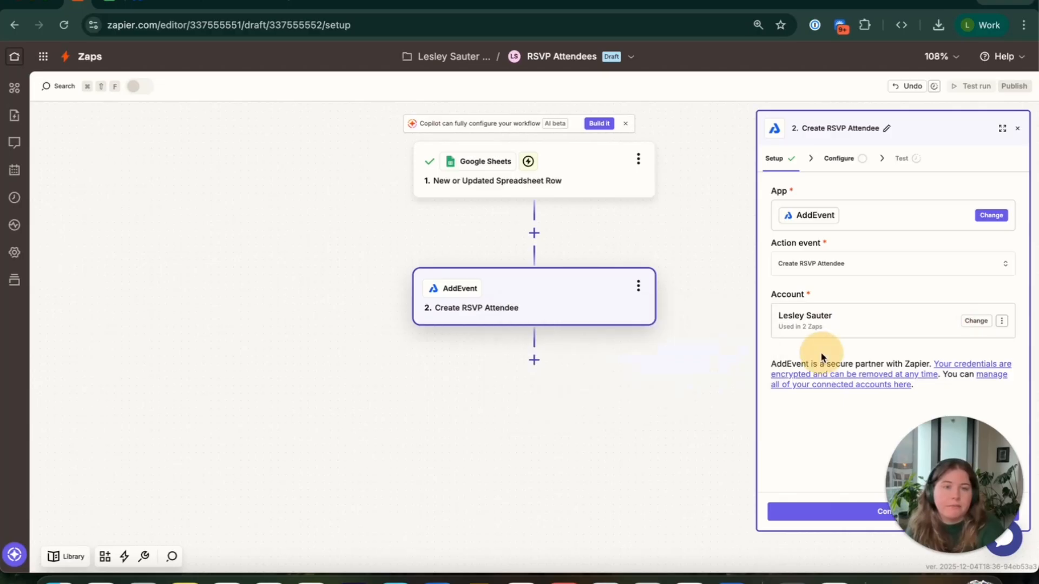
{"action": "left_click", "coordinate": [861, 513]}
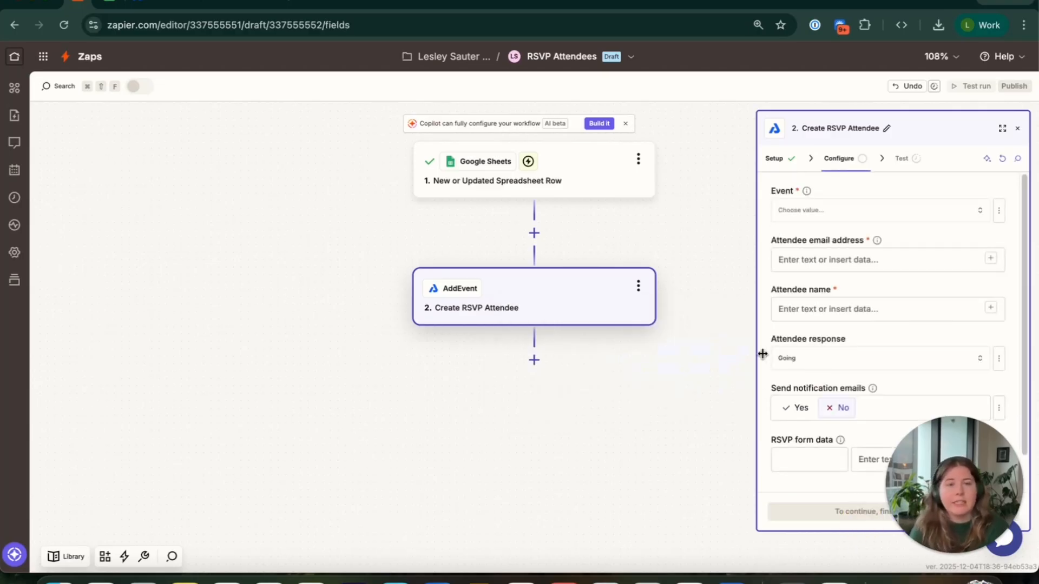
{"action": "left_click", "coordinate": [857, 220]}
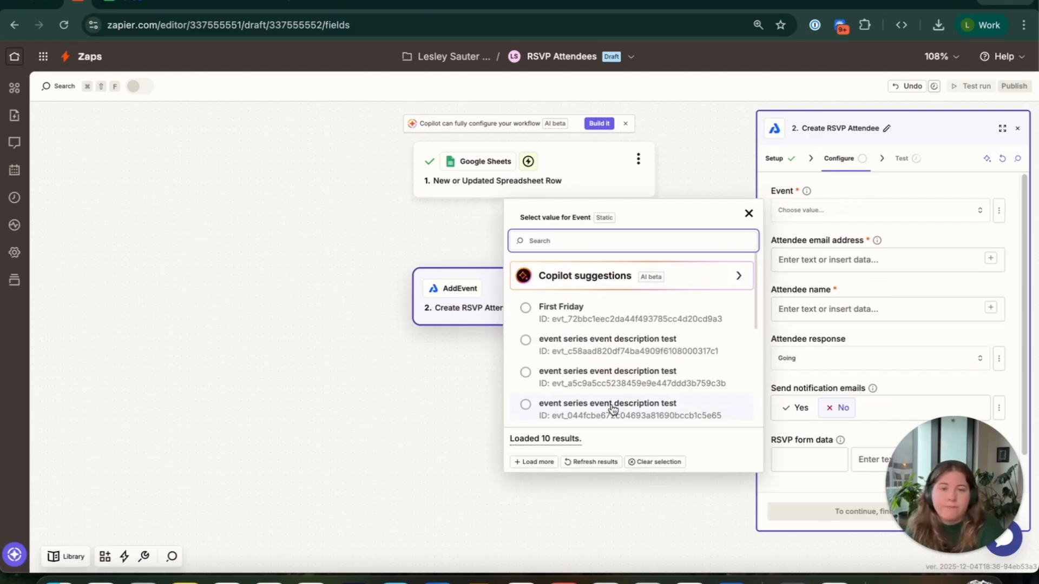
{"action": "left_click", "coordinate": [534, 320]}
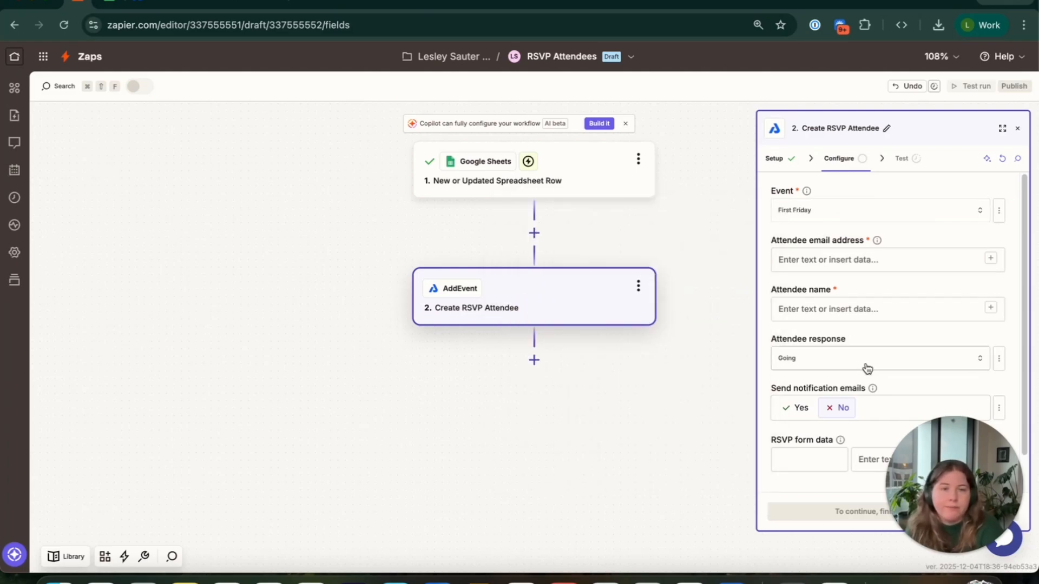
Map the attendee email address to the Email address column from the spreadsheet trigger
{"action": "left_click", "coordinate": [835, 260]}
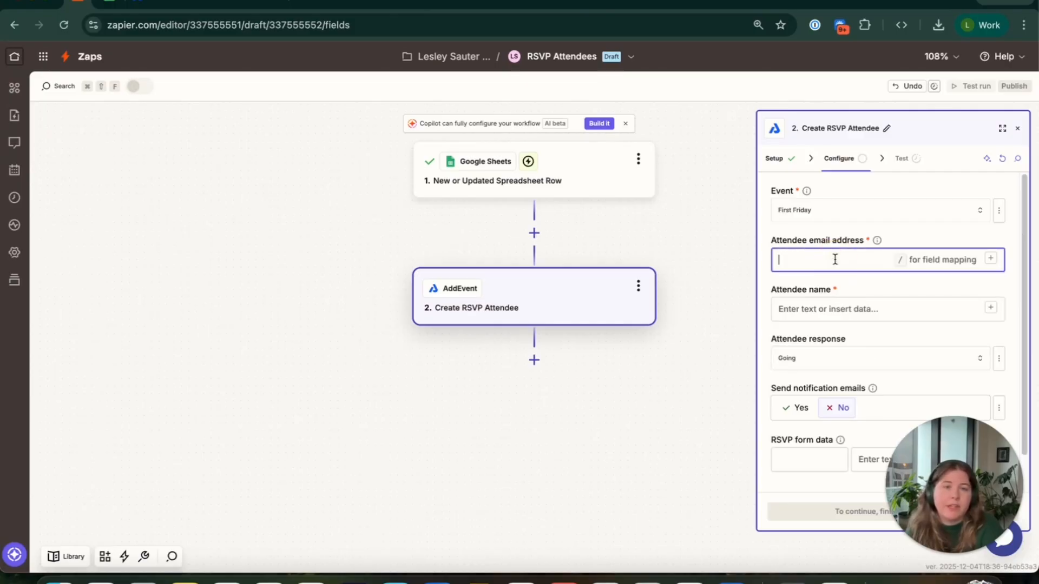
{"action": "left_click", "coordinate": [992, 259]}
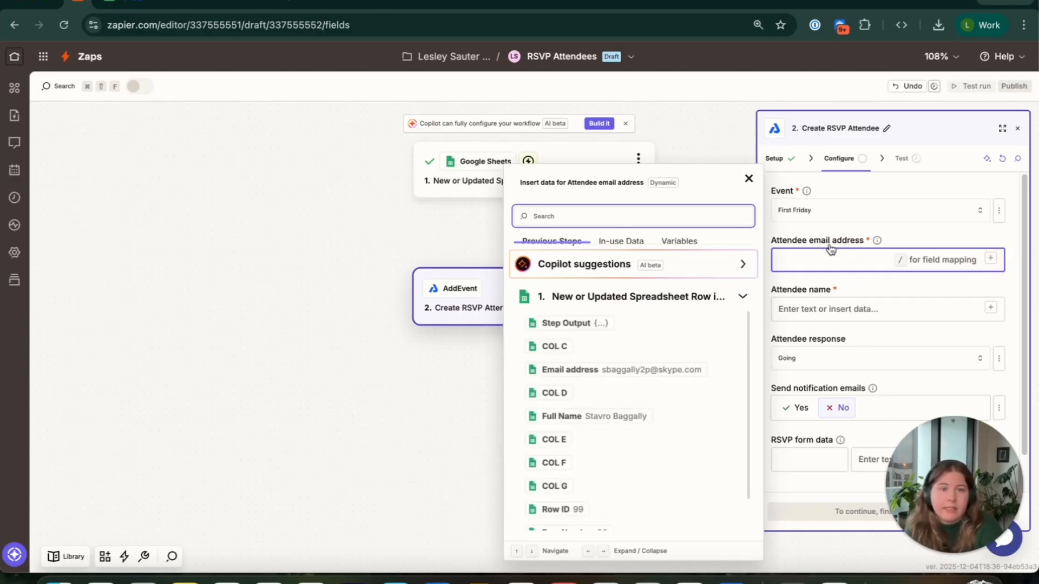
{"action": "left_click", "coordinate": [74, 419]}
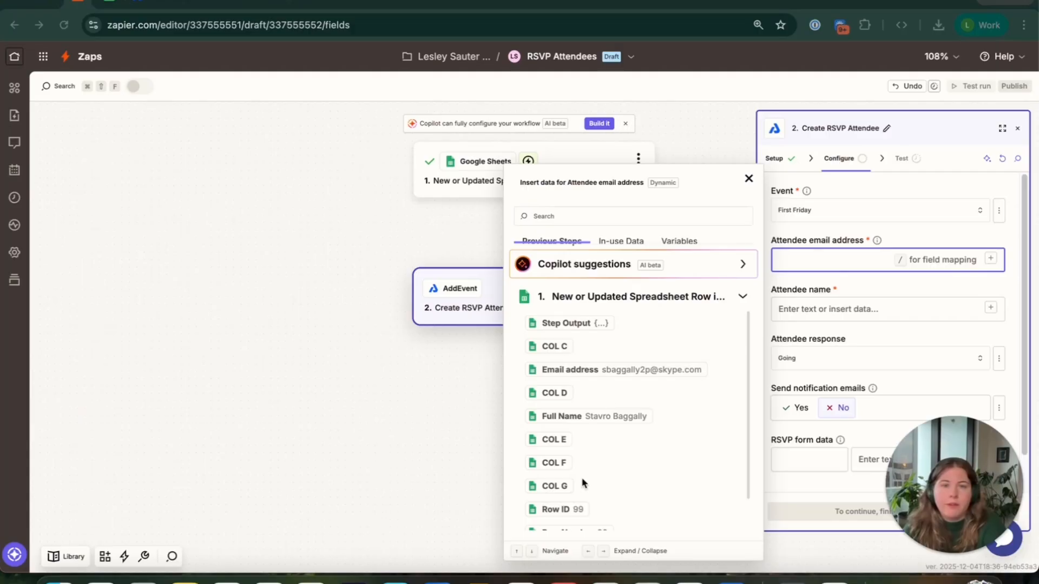
{"action": "left_click", "coordinate": [583, 371]}
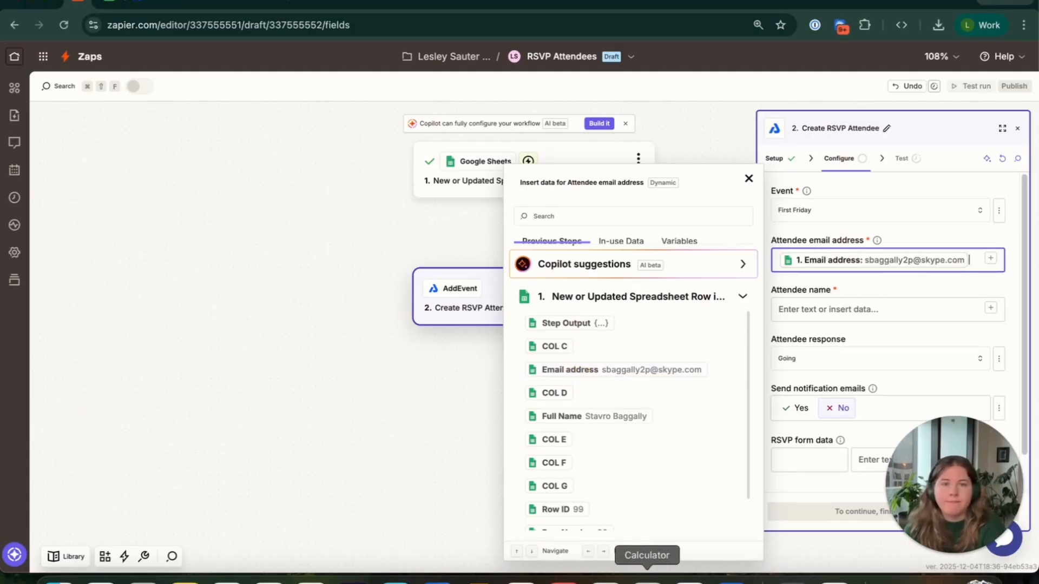
{"action": "left_click", "coordinate": [873, 331]}
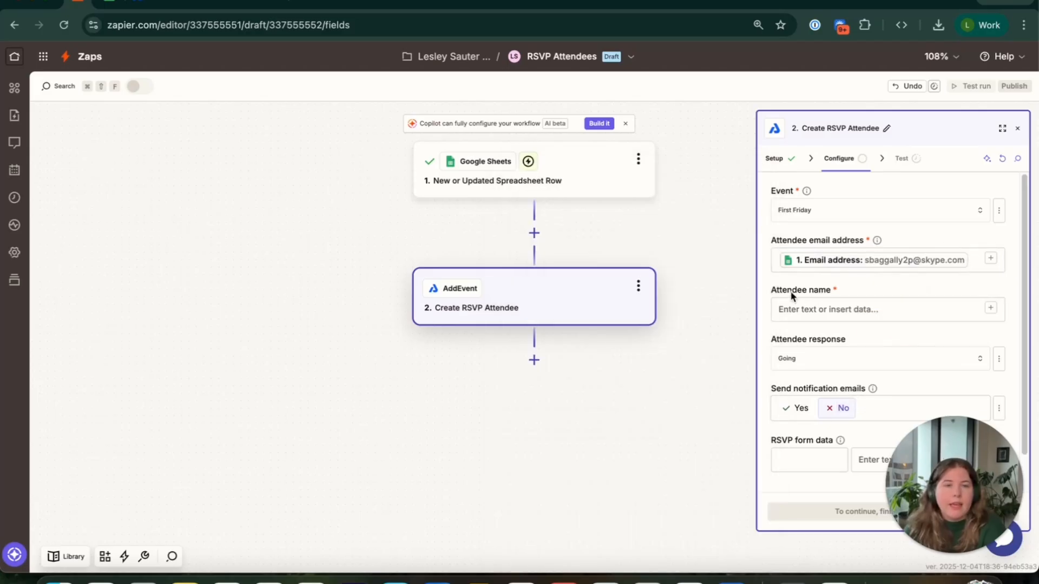
Map the attendee name to the Full Name column from the spreadsheet trigger
{"action": "left_click", "coordinate": [926, 311]}
{"action": "left_click", "coordinate": [990, 308]}
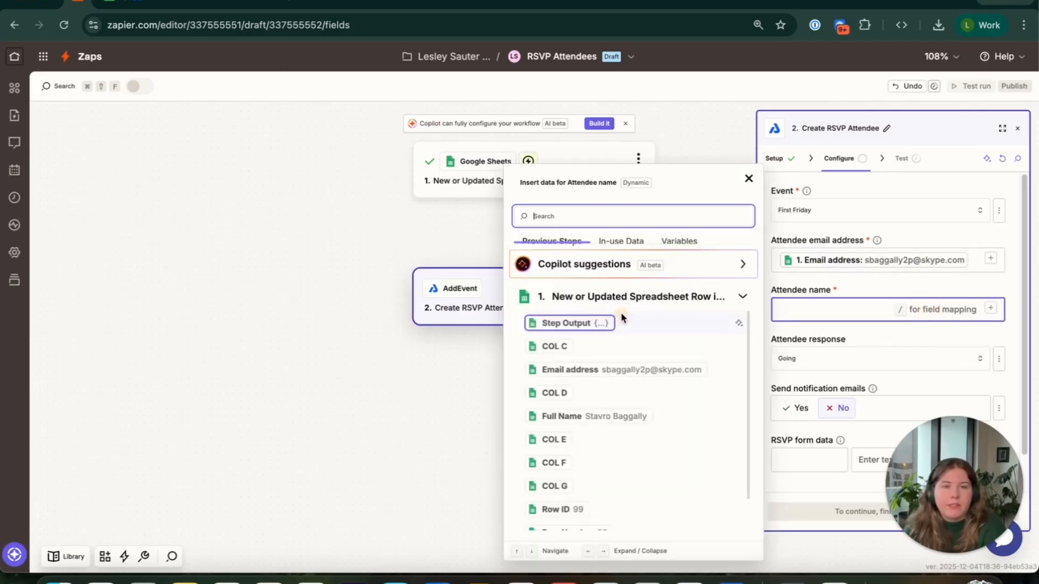
{"action": "left_click", "coordinate": [554, 415]}
{"action": "left_click", "coordinate": [877, 341]}
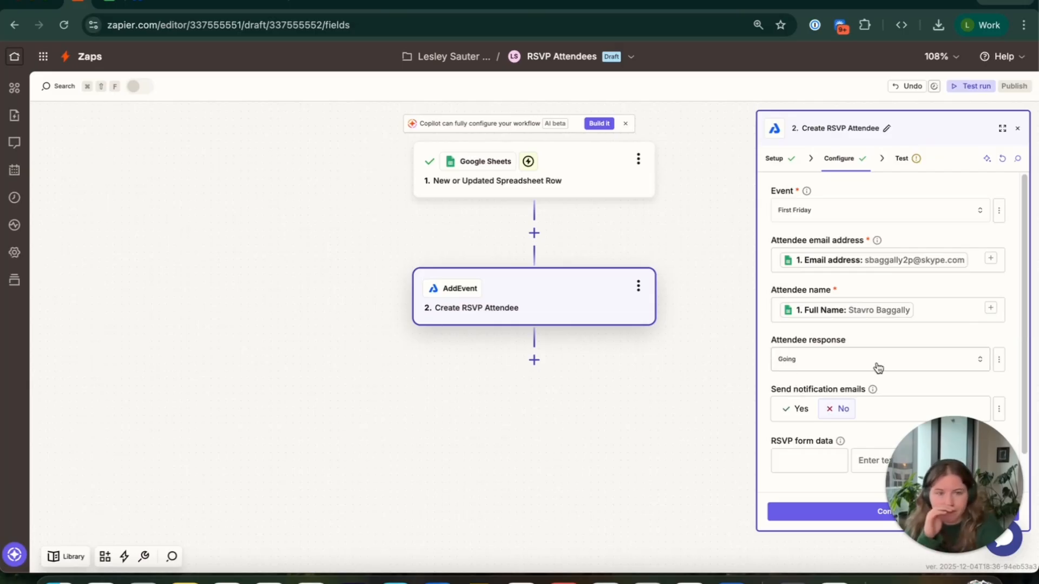
Keep the attendee response as Going and notification emails as No, leave the RSVP form data empty, and continue to the test
{"action": "left_click", "coordinate": [981, 361]}
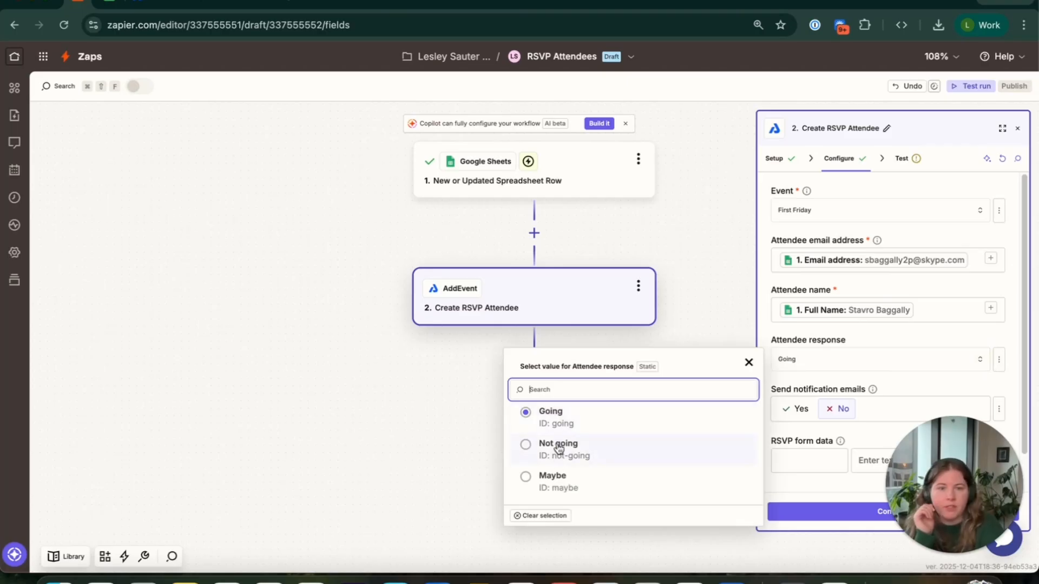
{"action": "left_click", "coordinate": [847, 387]}
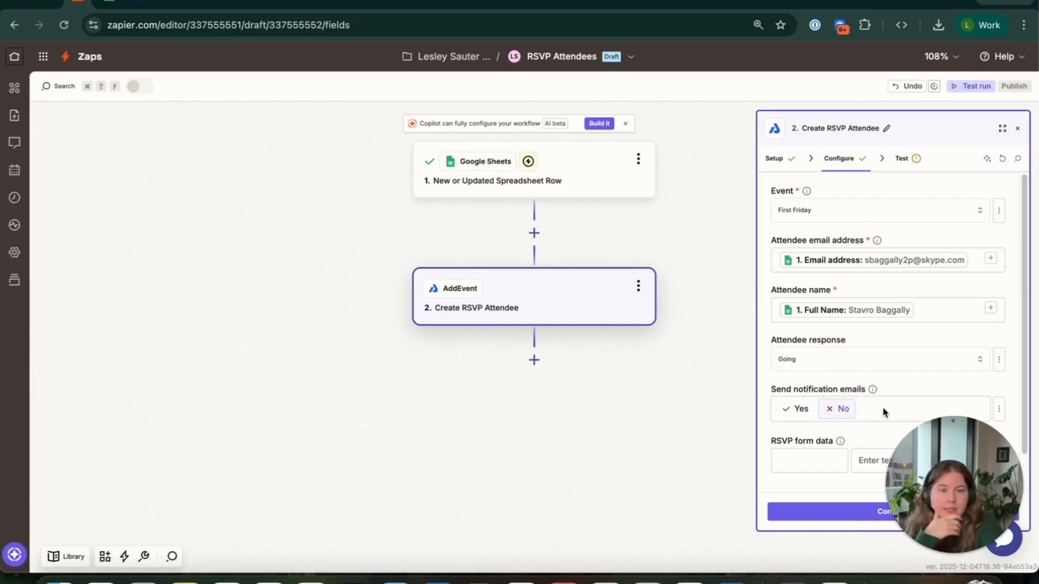
{"action": "scroll", "coordinate": [871, 421], "scroll_direction": "down", "scroll_amount": 1}
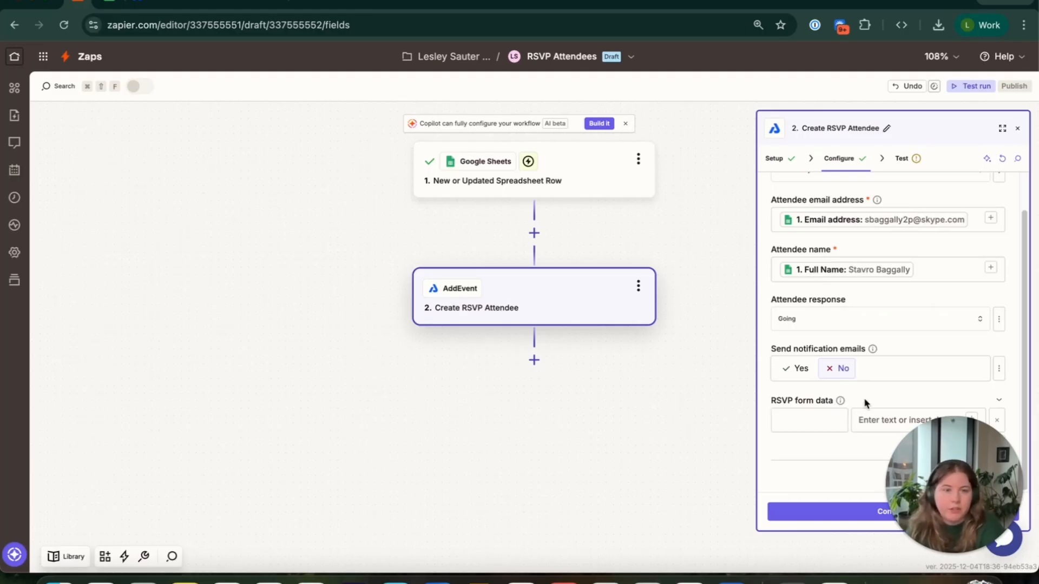
{"action": "left_click", "coordinate": [855, 510]}
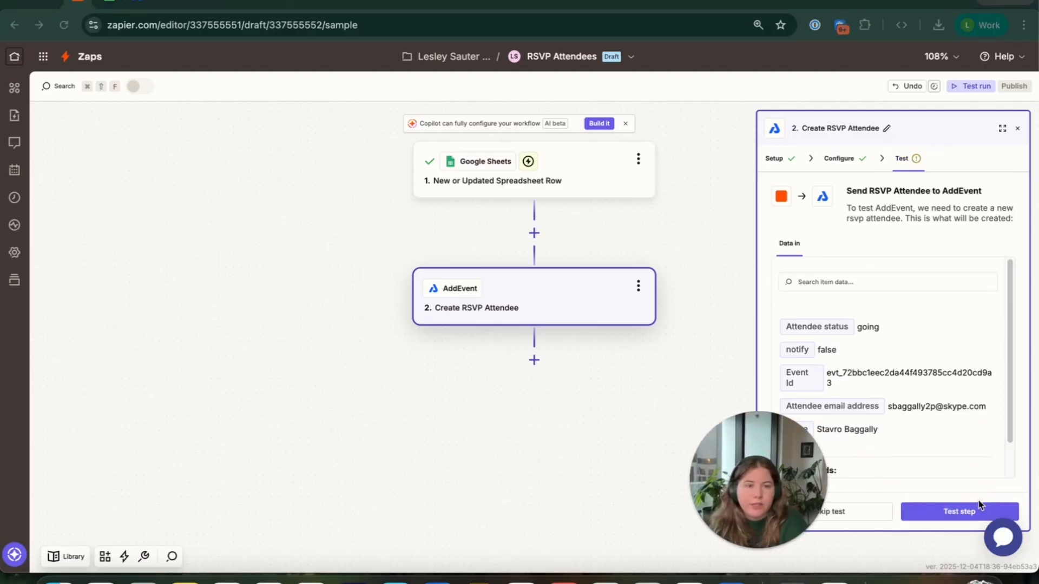
Test the Create RSVP Attendee step and look through the attendee data it returns
{"action": "left_click", "coordinate": [947, 516]}
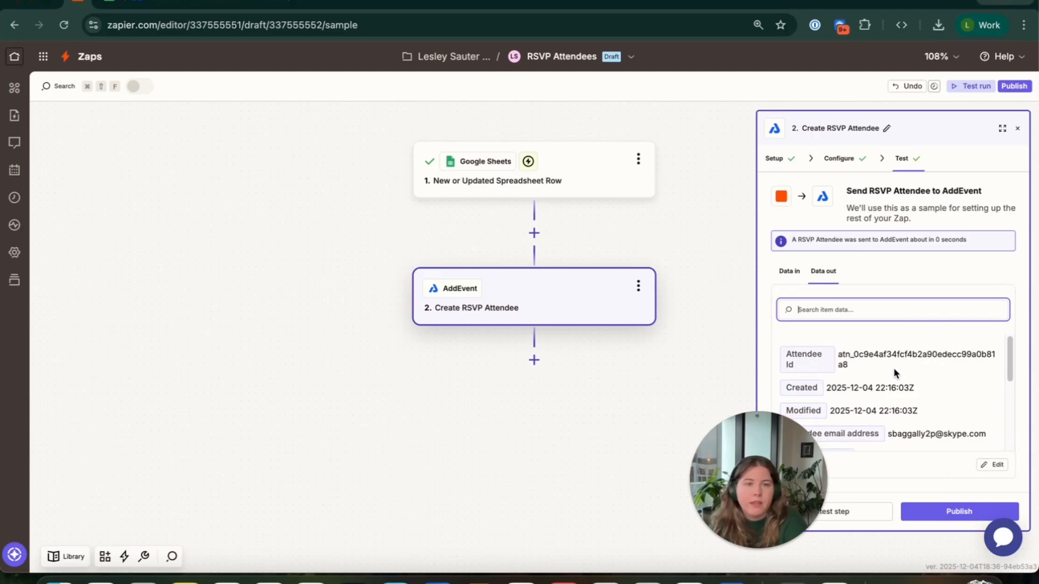
{"action": "scroll", "coordinate": [894, 372], "scroll_direction": "down", "scroll_amount": 1}
{"action": "scroll", "coordinate": [887, 368], "scroll_direction": "down", "scroll_amount": 5}
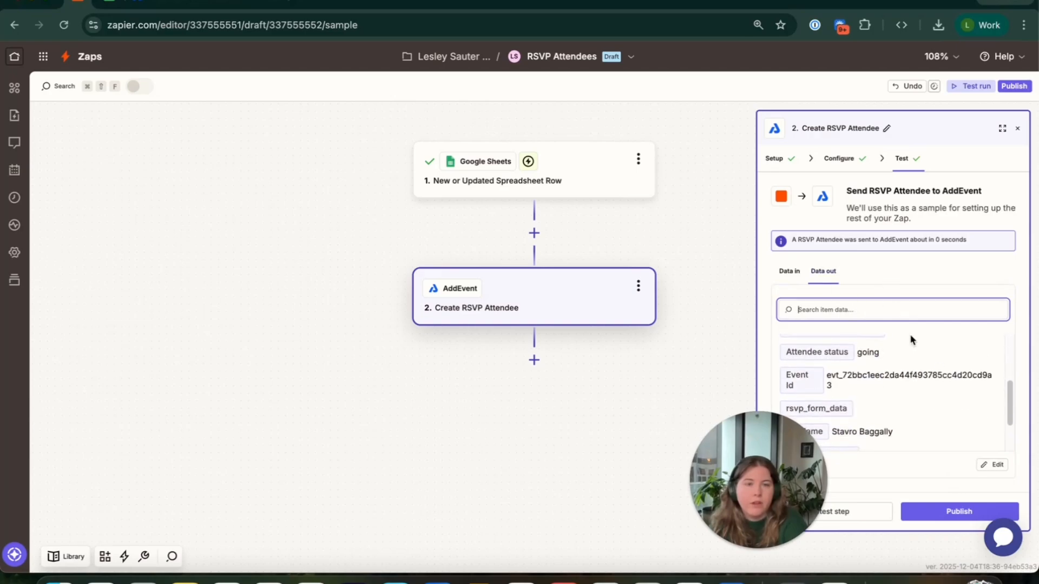
{"action": "scroll", "coordinate": [893, 406], "scroll_direction": "down", "scroll_amount": 2}
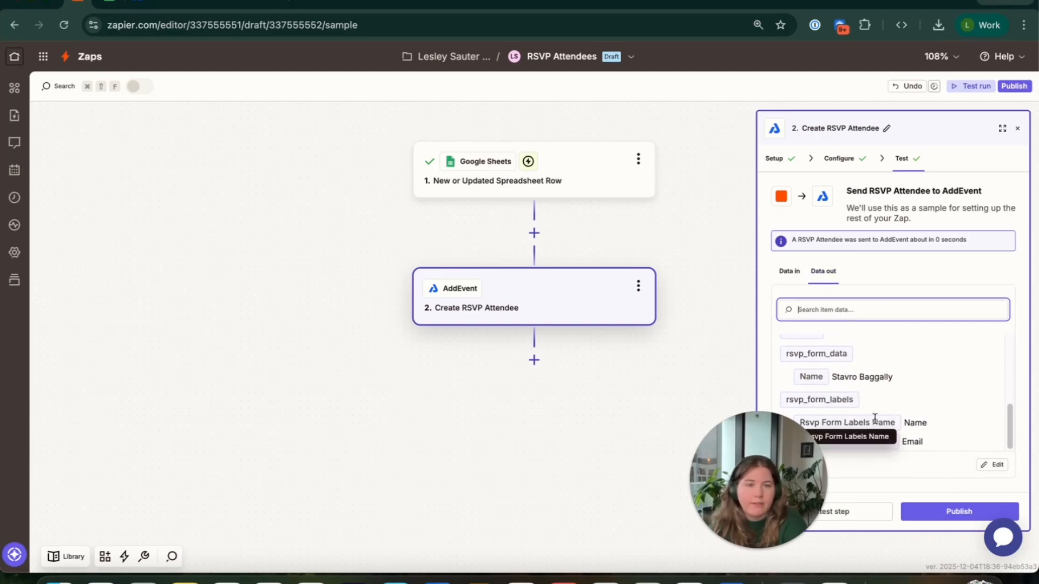
Publish the RSVP Attendees Zap and open its data transfer for the existing spreadsheet rows
{"action": "left_click", "coordinate": [957, 517]}
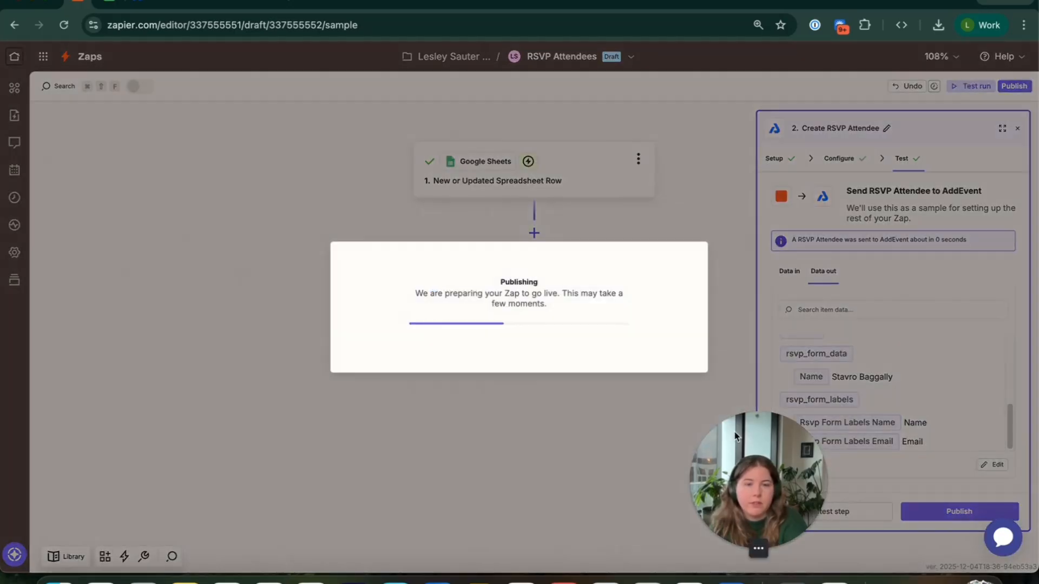
{"action": "left_click_drag", "start_coordinate": [735, 444], "coordinate": [918, 447]}
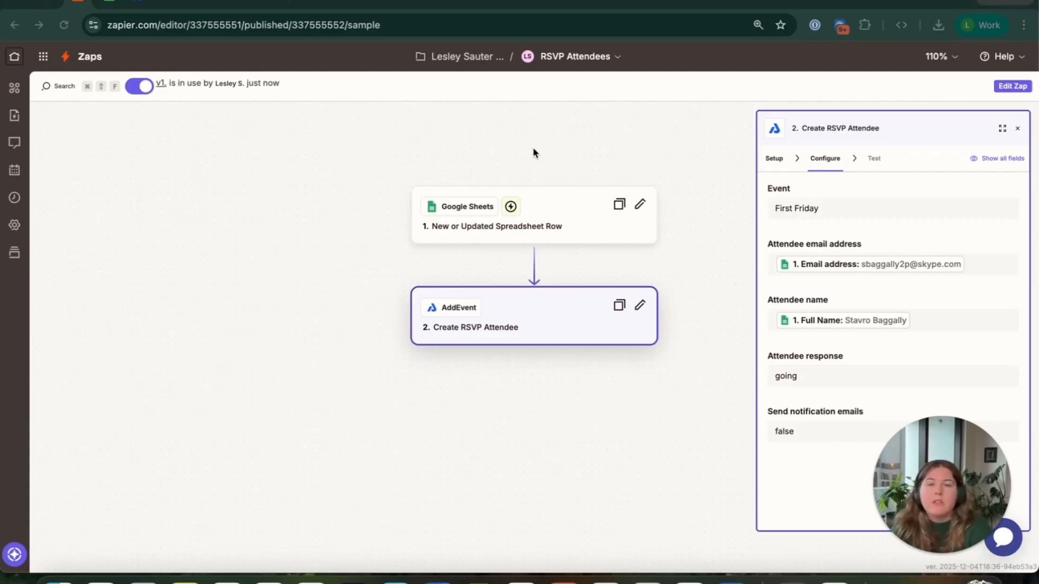
{"action": "left_click", "coordinate": [565, 59]}
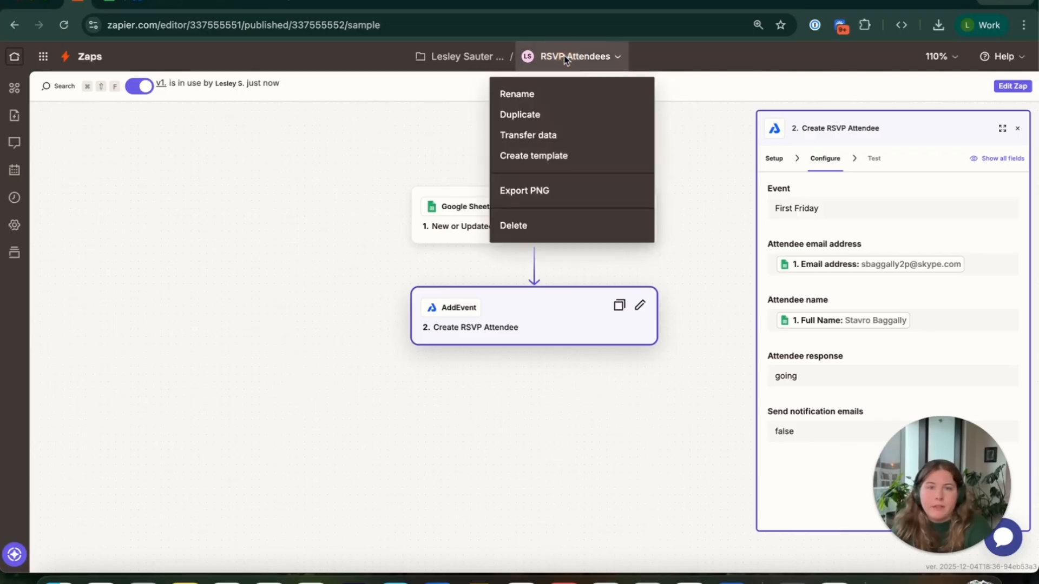
{"action": "left_click", "coordinate": [525, 142]}
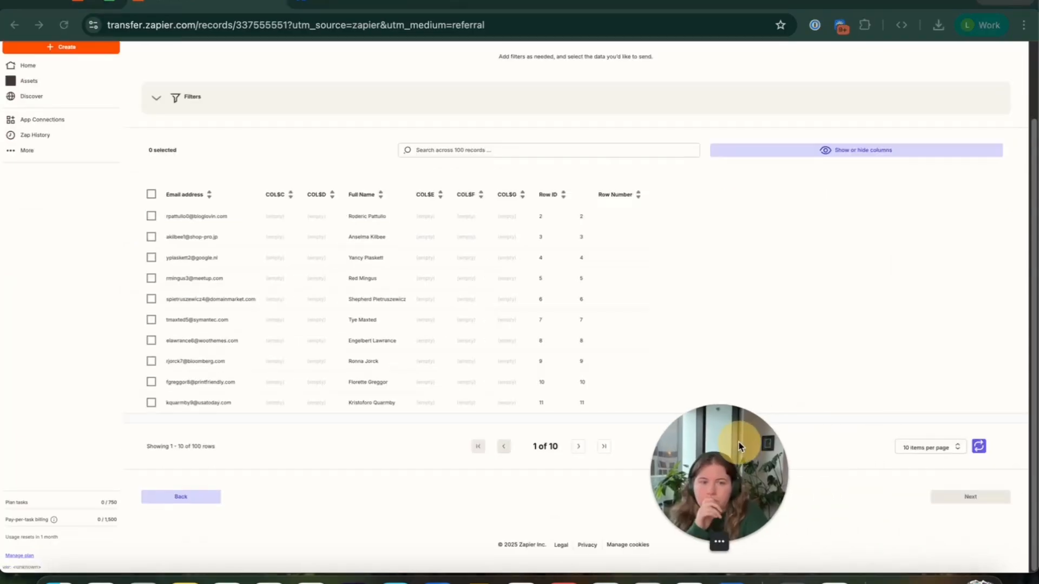
Select all spreadsheet records in the transfer and send them from Google Sheets to AddEvent
{"action": "left_click_drag", "start_coordinate": [740, 448], "coordinate": [834, 443]}
{"action": "left_click", "coordinate": [151, 194]}
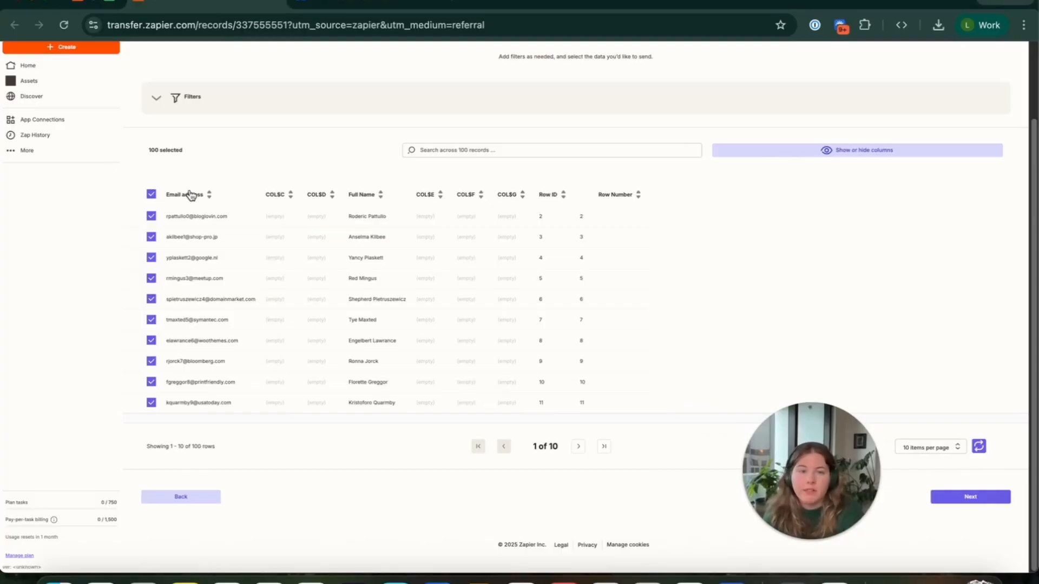
{"action": "left_click", "coordinate": [153, 196]}
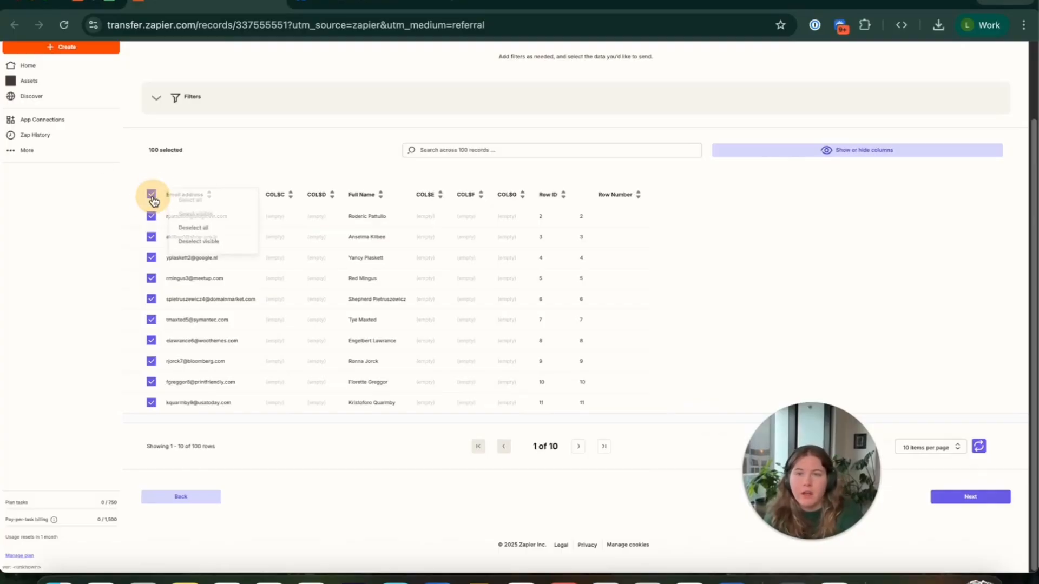
{"action": "left_click", "coordinate": [152, 198]}
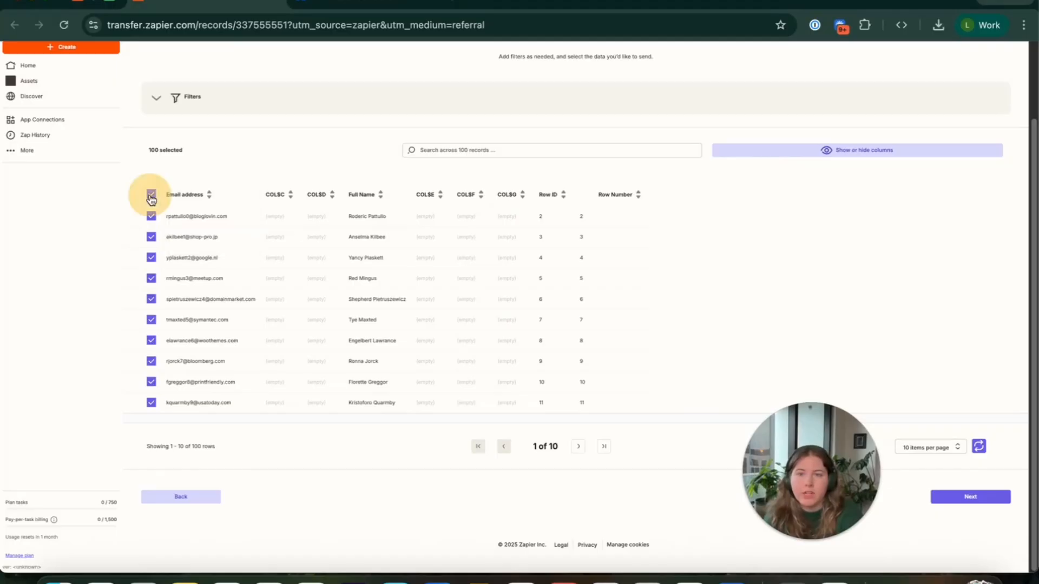
{"action": "left_click", "coordinate": [983, 496]}
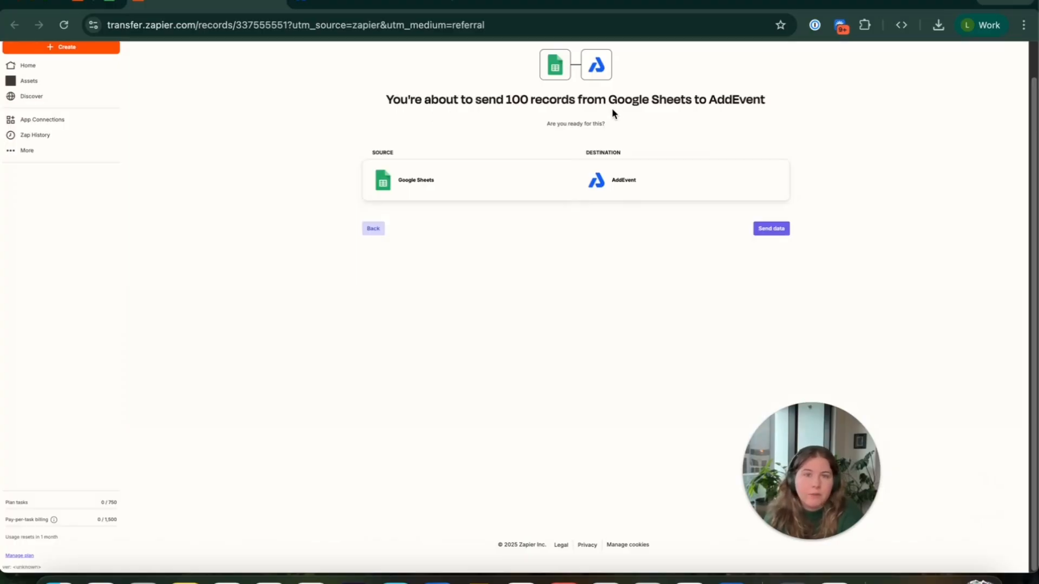
{"action": "left_click", "coordinate": [776, 232]}
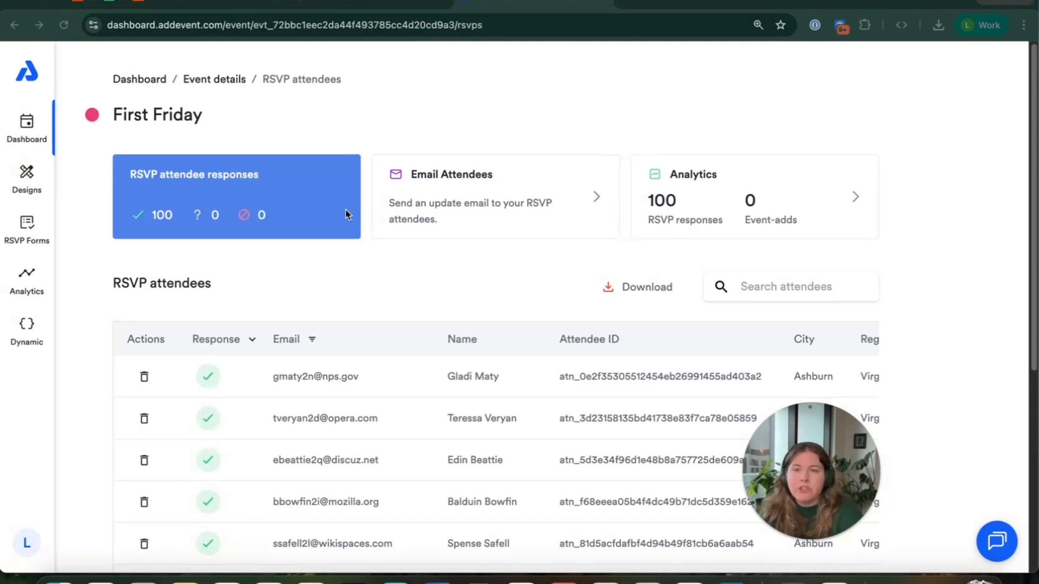
Look through the RSVP attendees list of the First Friday event in the AddEvent dashboard
{"action": "scroll", "coordinate": [348, 213], "scroll_direction": "down", "scroll_amount": 5}
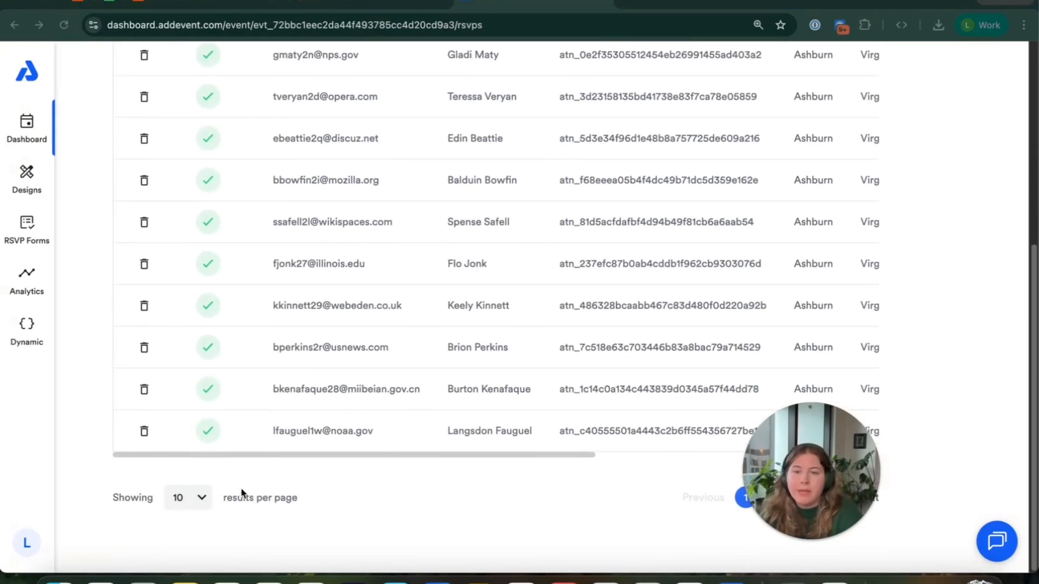
{"action": "scroll", "coordinate": [325, 366], "scroll_direction": "up", "scroll_amount": 3}
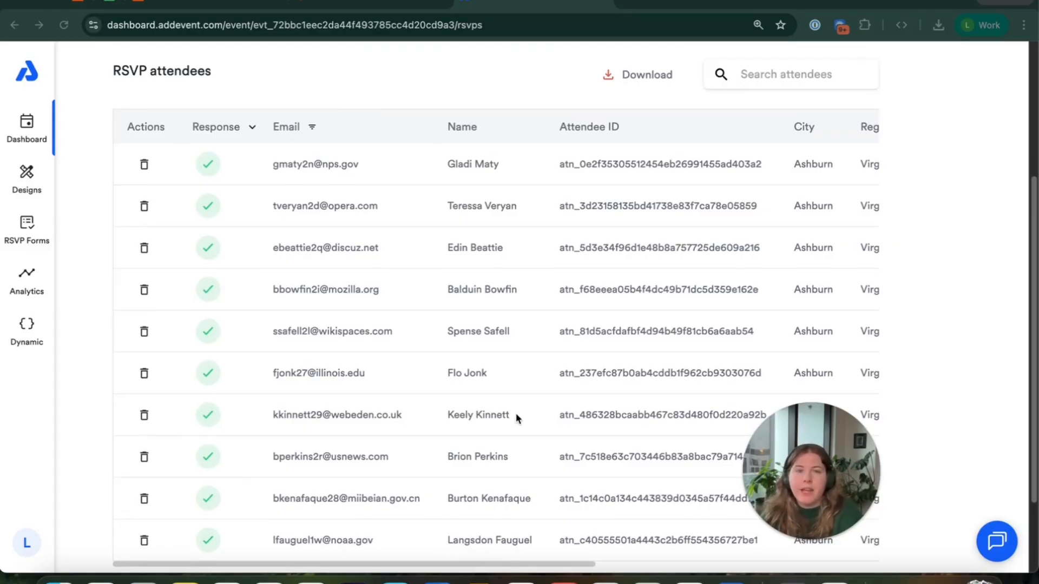
{"action": "scroll", "coordinate": [515, 414], "scroll_direction": "down", "scroll_amount": 2}
{"action": "left_click", "coordinate": [486, 469]}
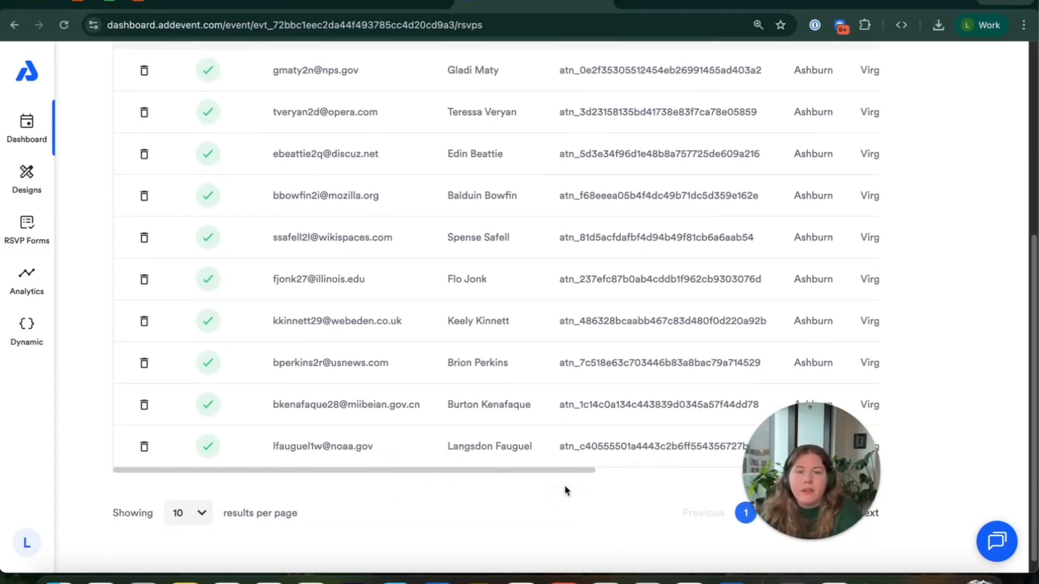
{"action": "scroll", "coordinate": [180, 255], "scroll_direction": "up", "scroll_amount": 3}
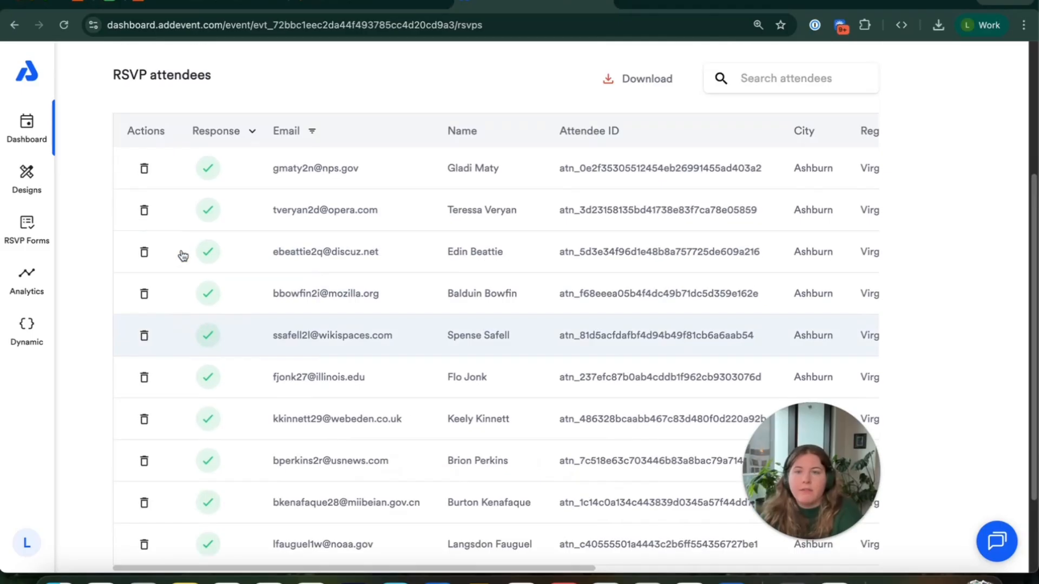